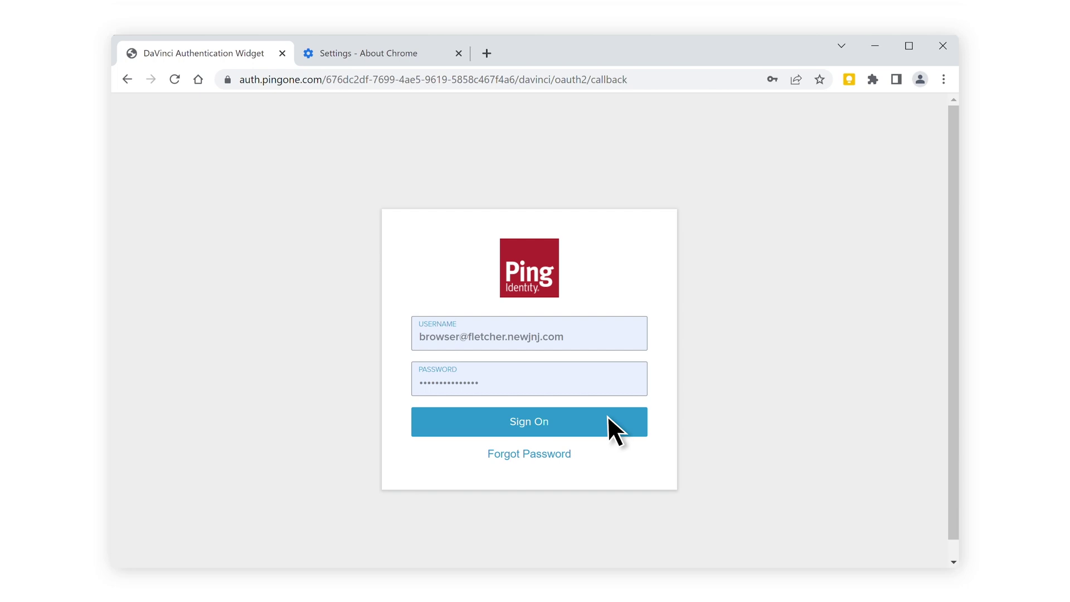
# Sign in to Ping again after relaunching Chrome so it reports valid version 116.0.5845.111.
pyautogui.click(607, 421)
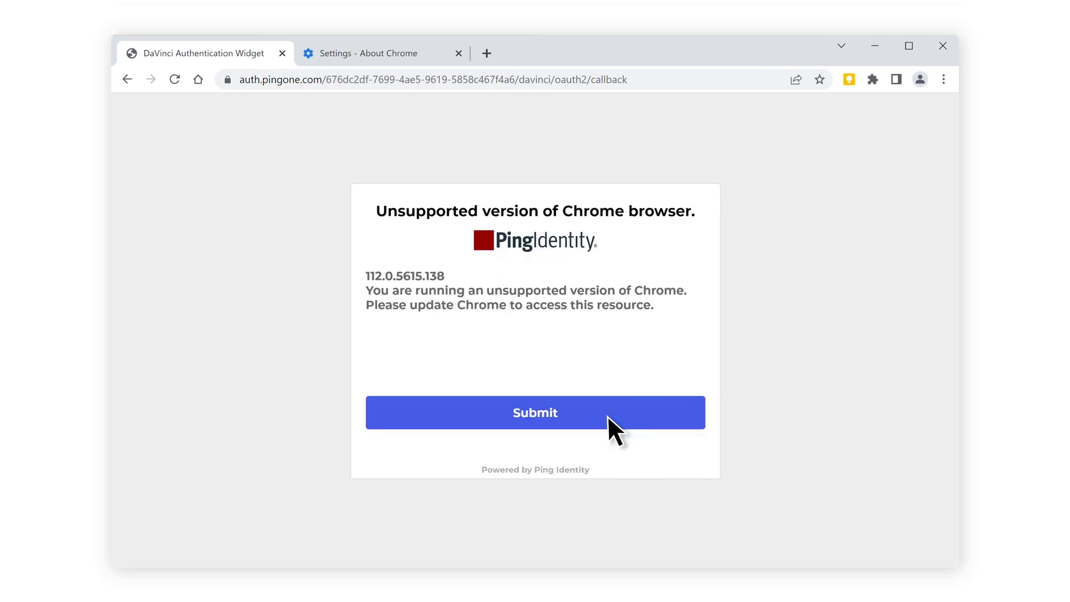
pyautogui.click(607, 415)
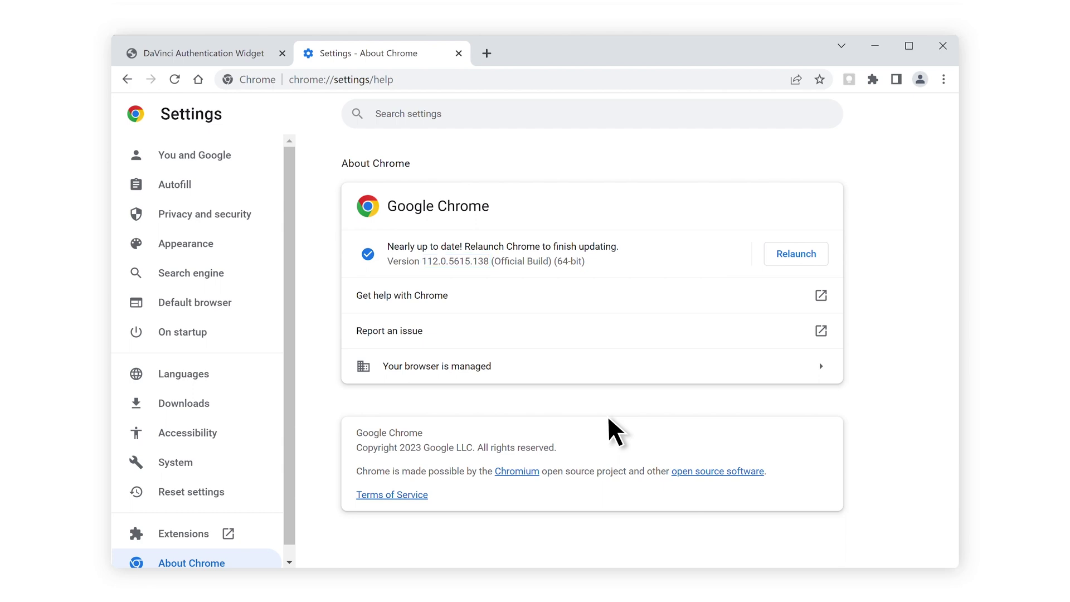
pyautogui.click(794, 253)
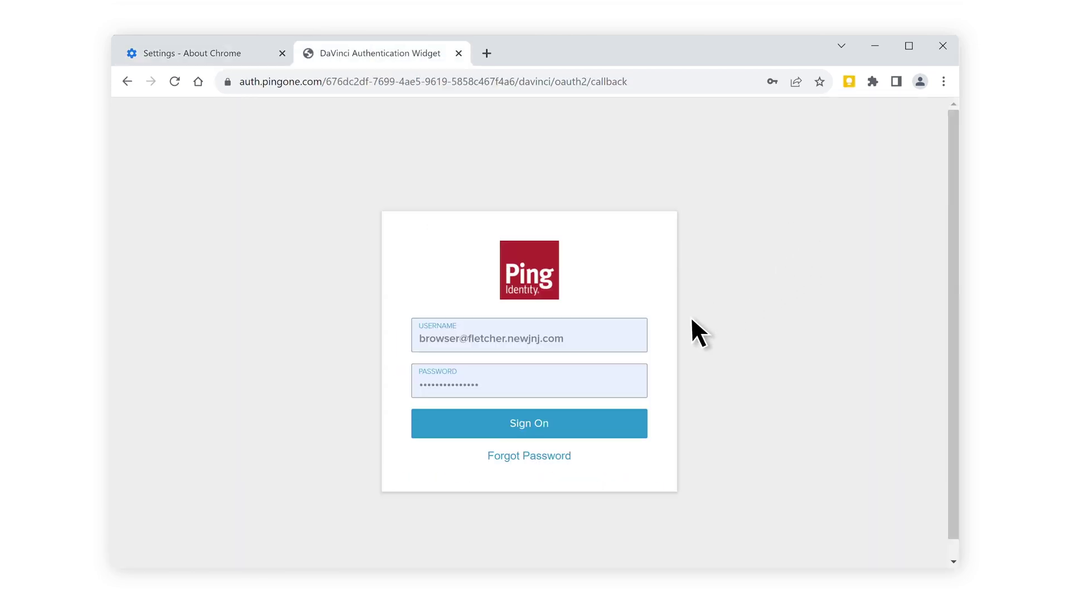
pyautogui.click(579, 419)
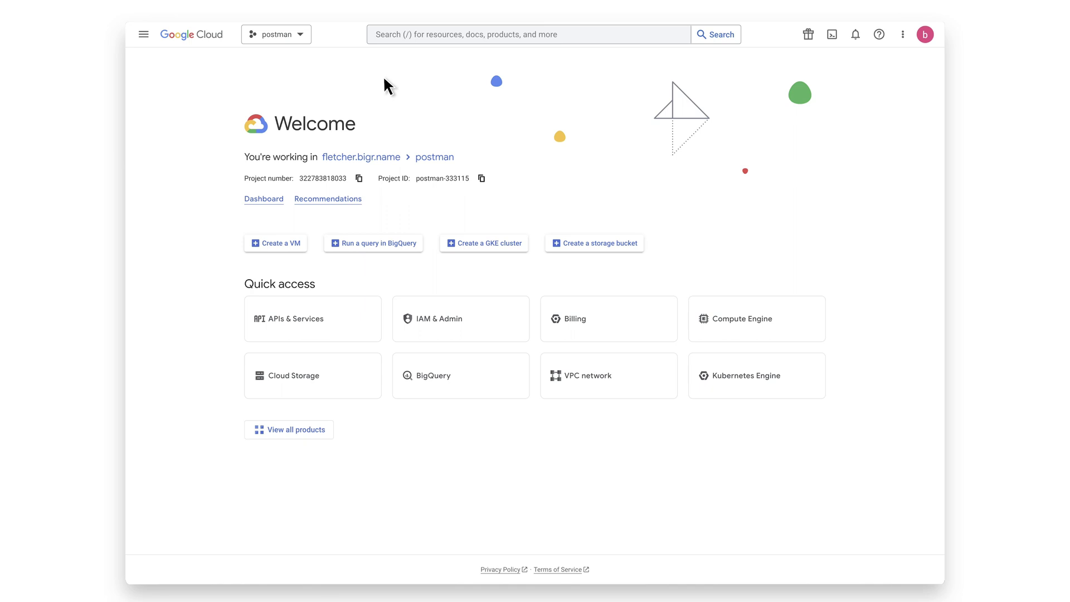
# Create a new Google Cloud project called 'Ping Device Trust' from the project picker.
pyautogui.click(300, 35)
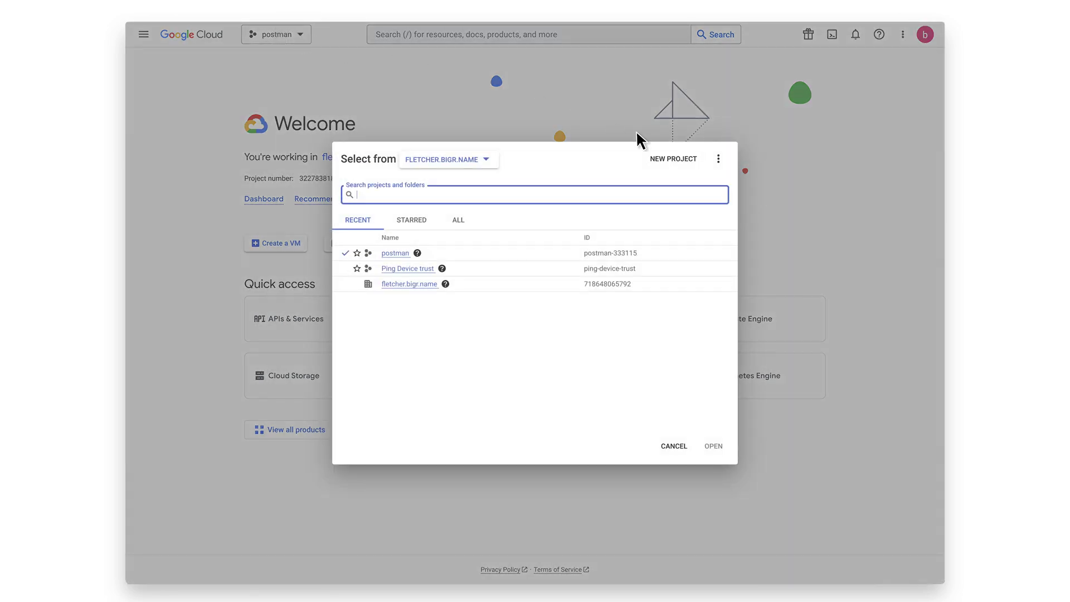
pyautogui.click(687, 158)
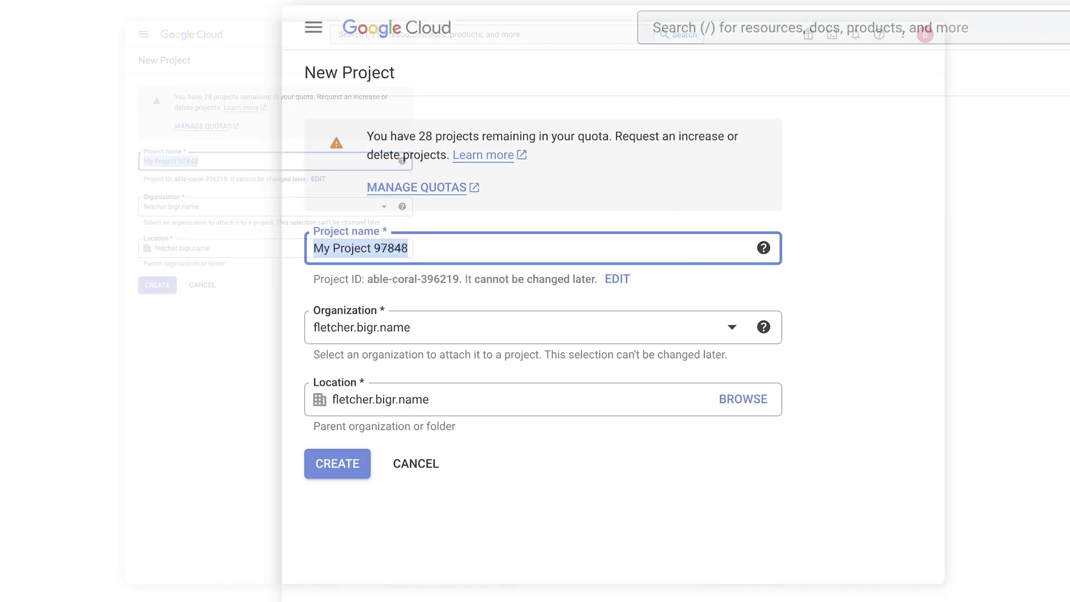
pyautogui.write('Ping Device Trust')
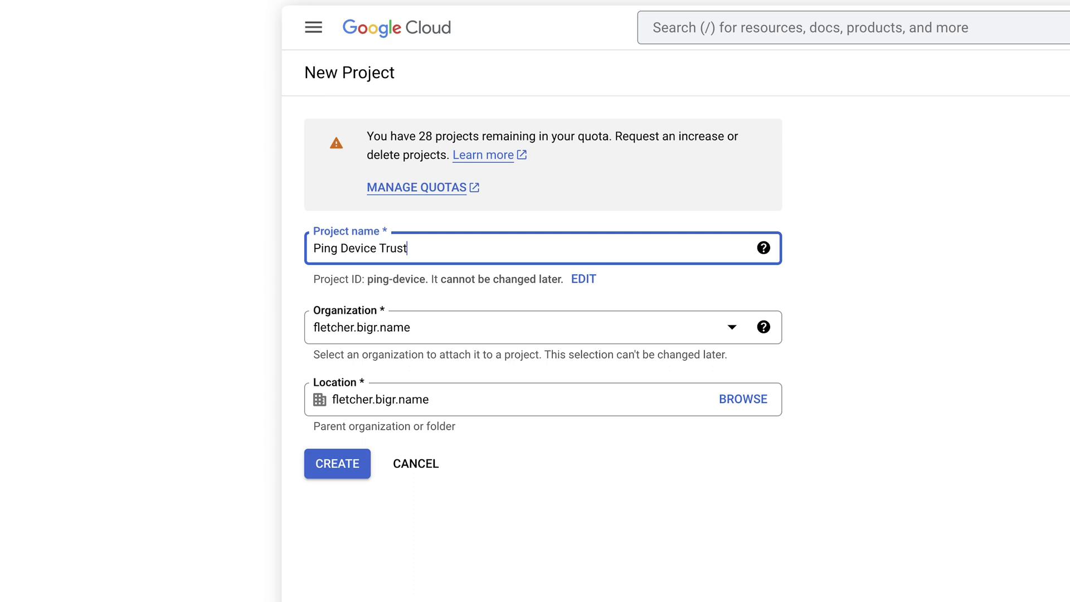
pyautogui.click(354, 465)
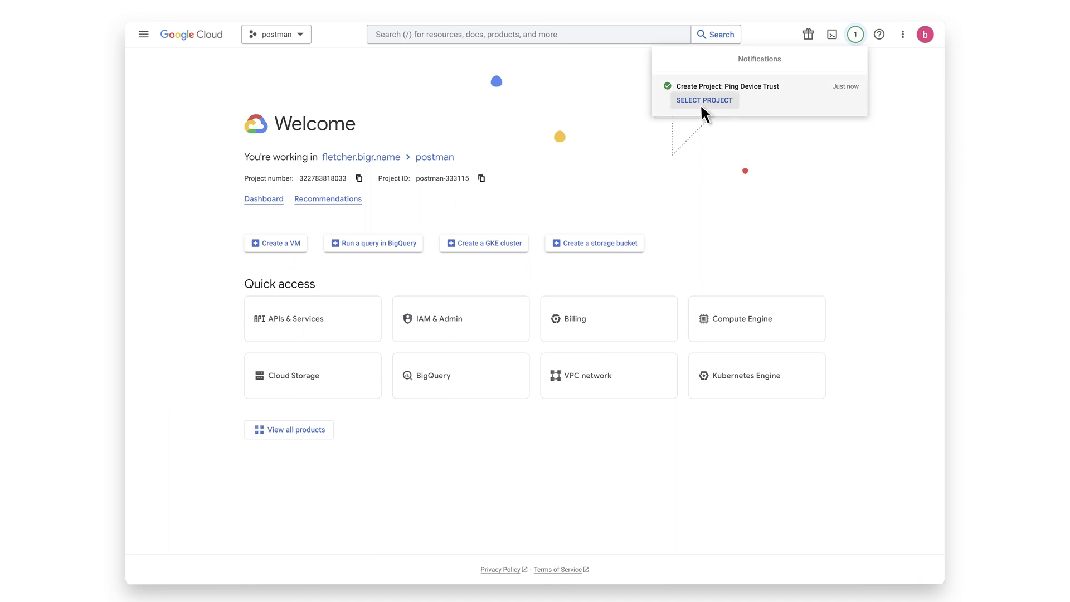
# Switch to the Ping Device Trust project and go to the API Library.
pyautogui.click(716, 100)
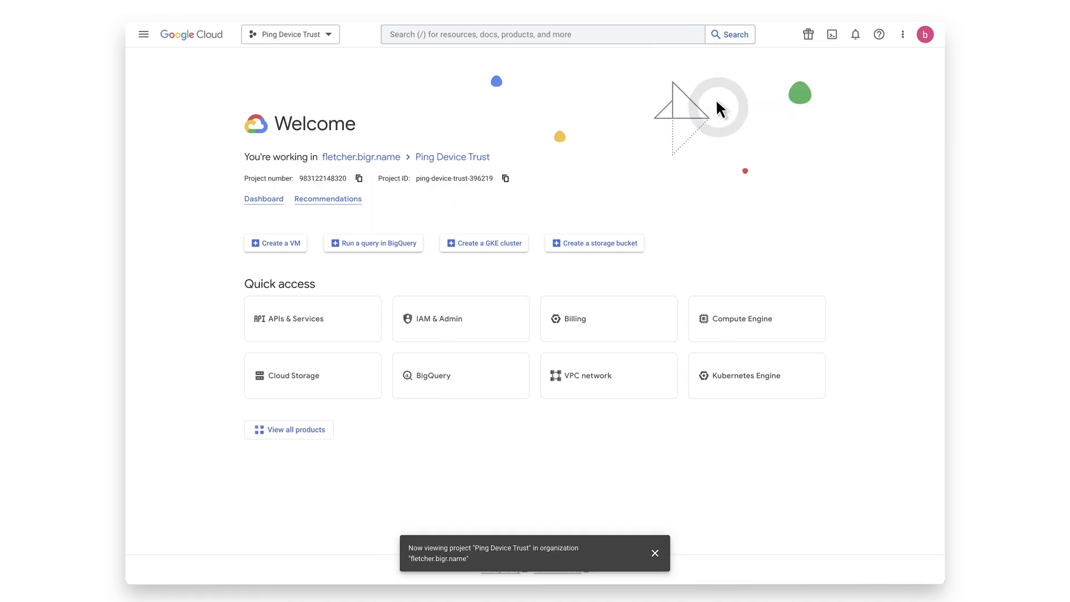
pyautogui.click(145, 35)
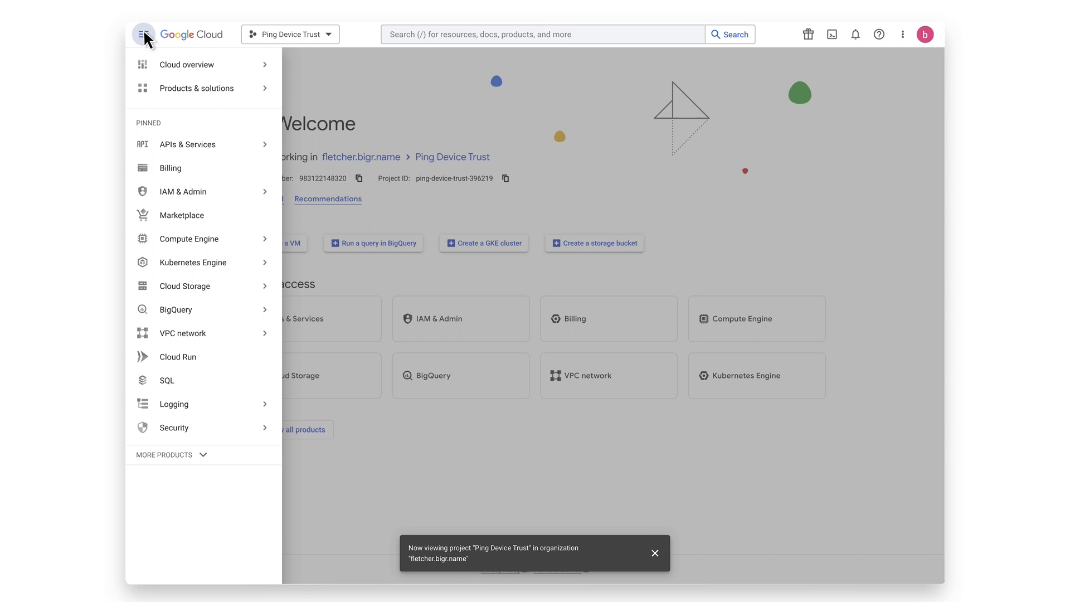
pyautogui.moveTo(236, 146)
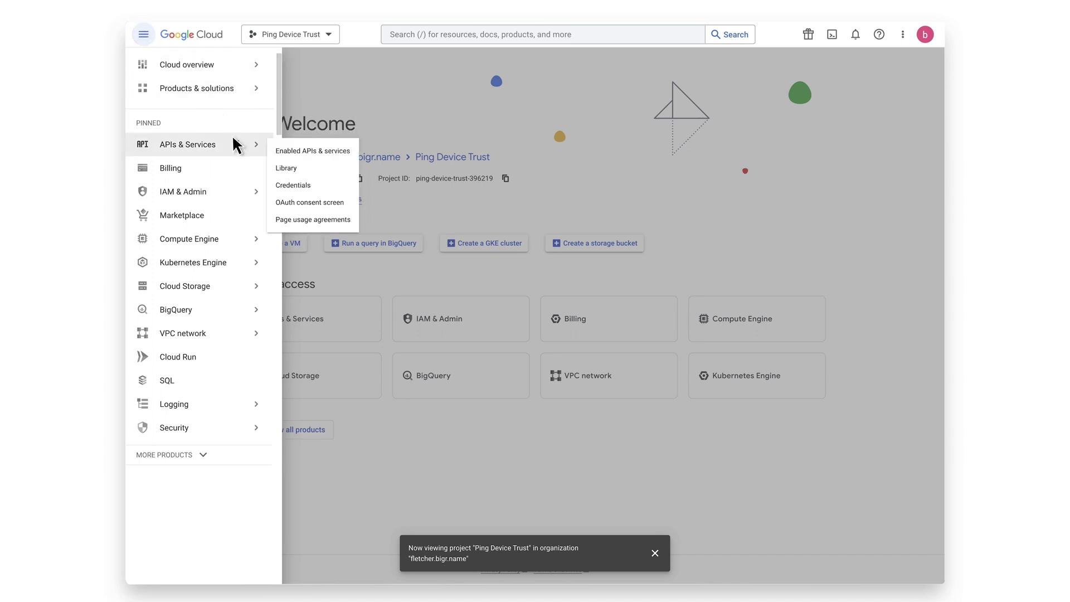
pyautogui.click(322, 168)
# Search for 'Chrome verified access api' and enable the Chrome Verified Access API.
pyautogui.click(619, 171)
pyautogui.write('Ch')
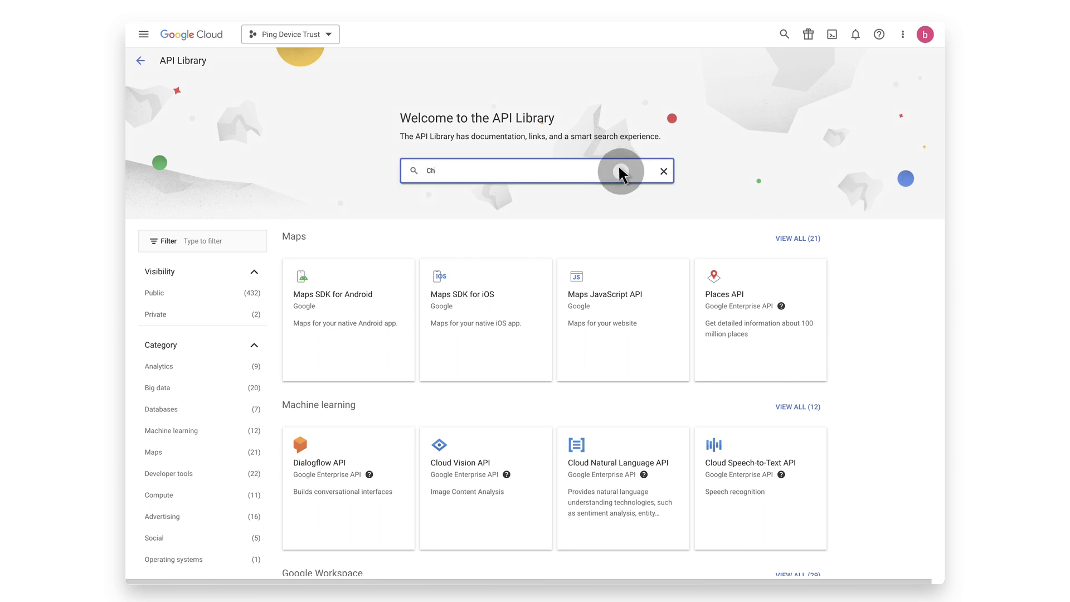
pyautogui.write('rome verified access api')
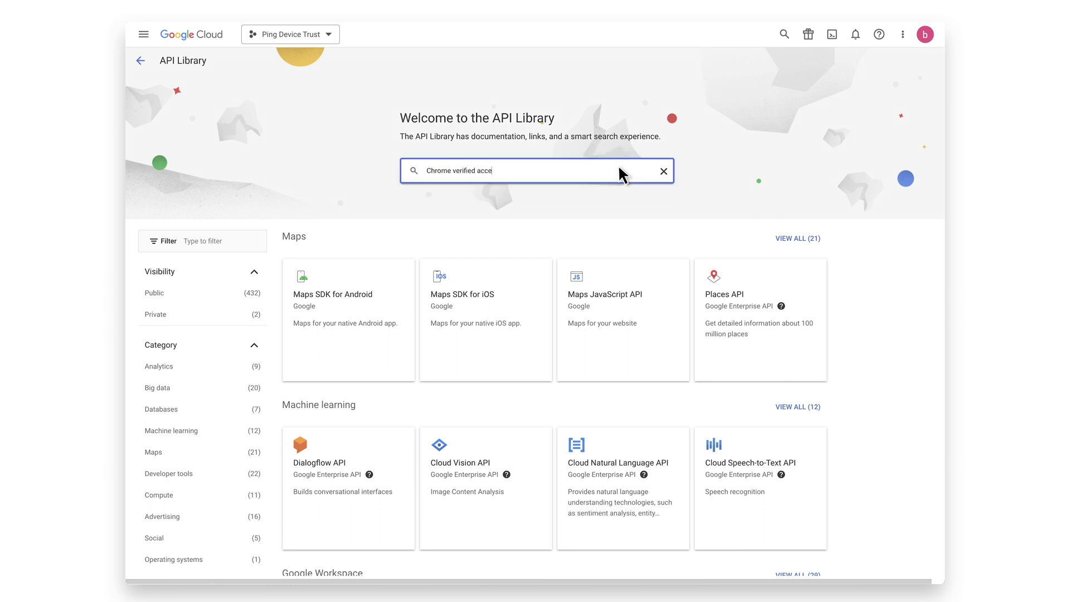
pyautogui.click(583, 184)
pyautogui.click(584, 182)
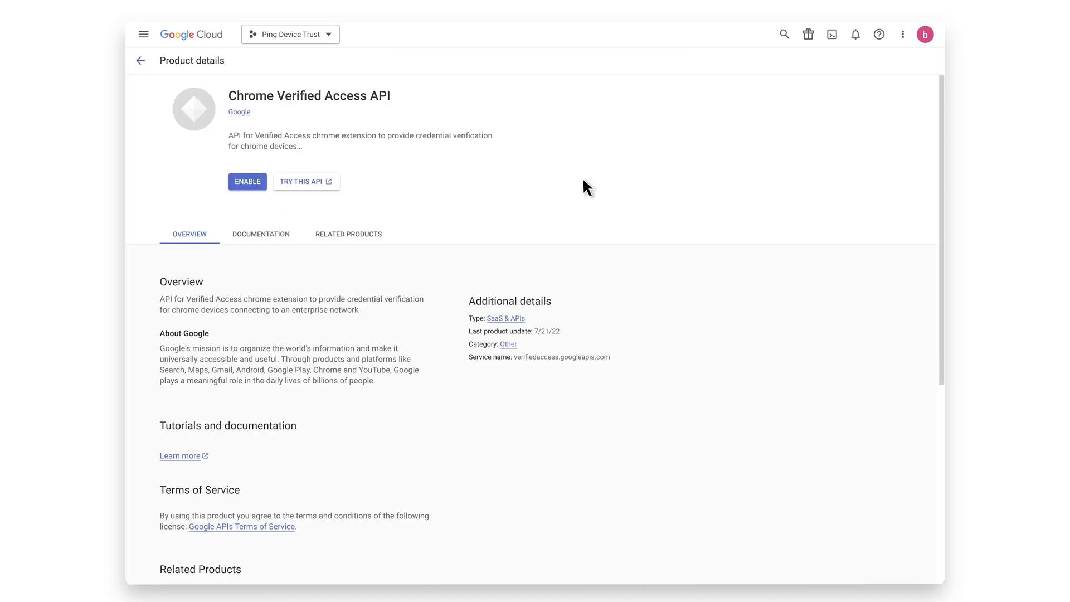
pyautogui.click(260, 185)
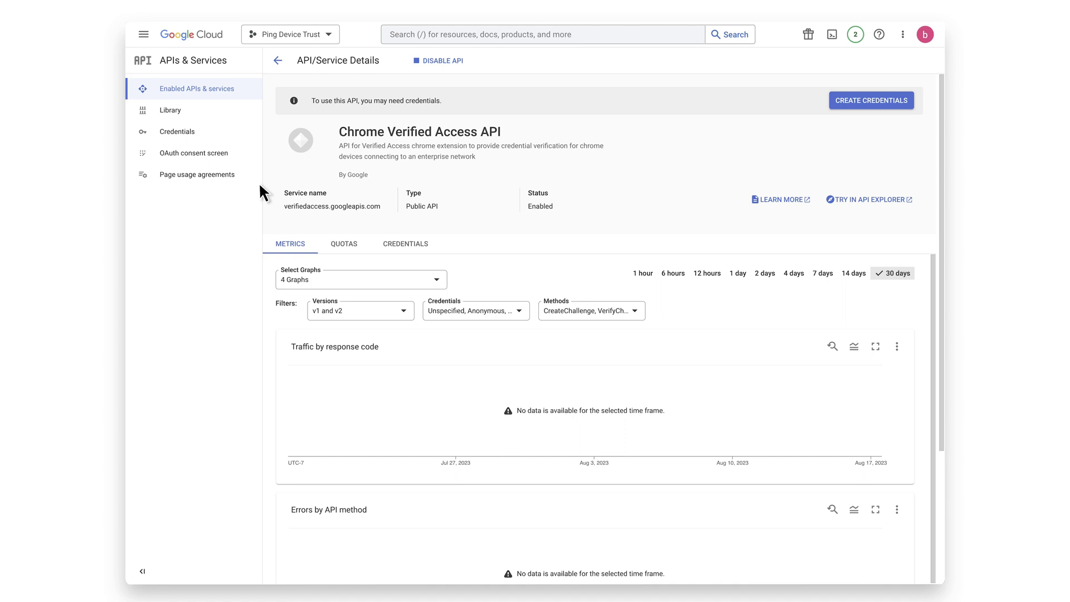
# Set up the OAuth consent screen with the Internal user type.
pyautogui.click(239, 149)
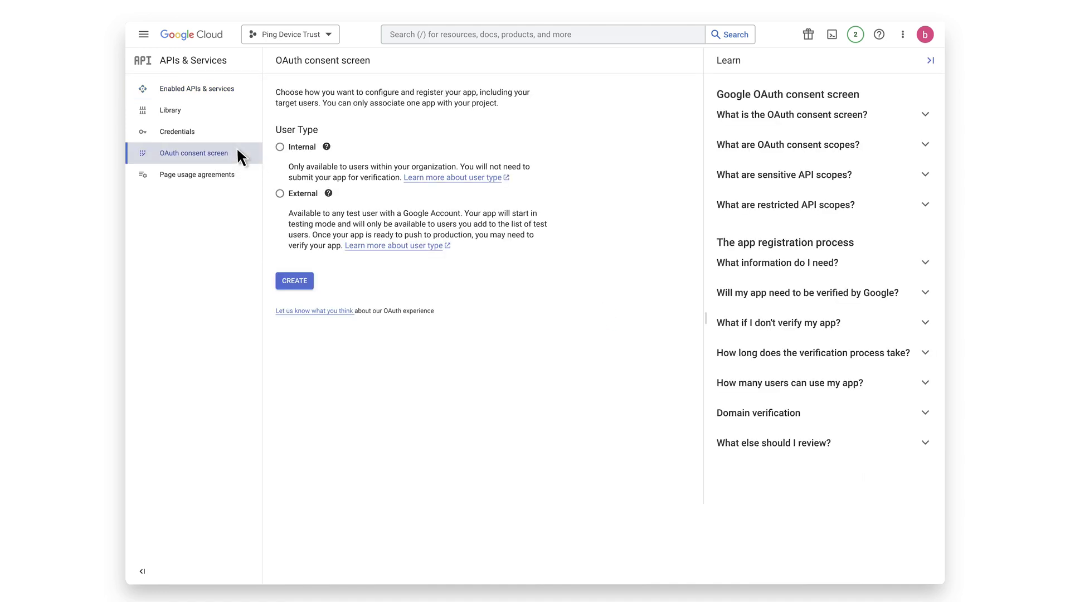
pyautogui.click(280, 147)
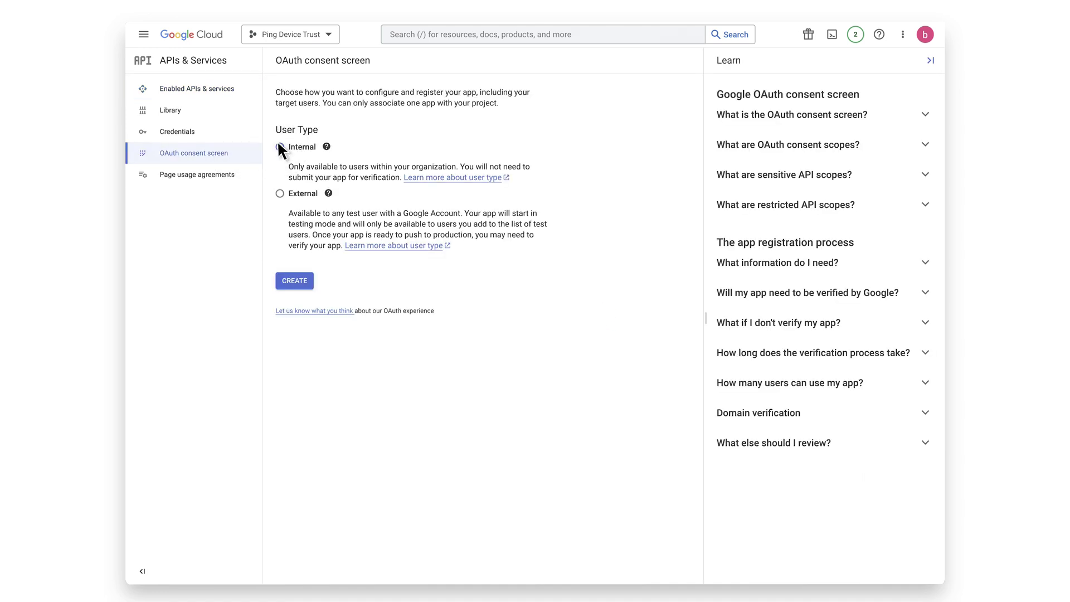
pyautogui.click(300, 281)
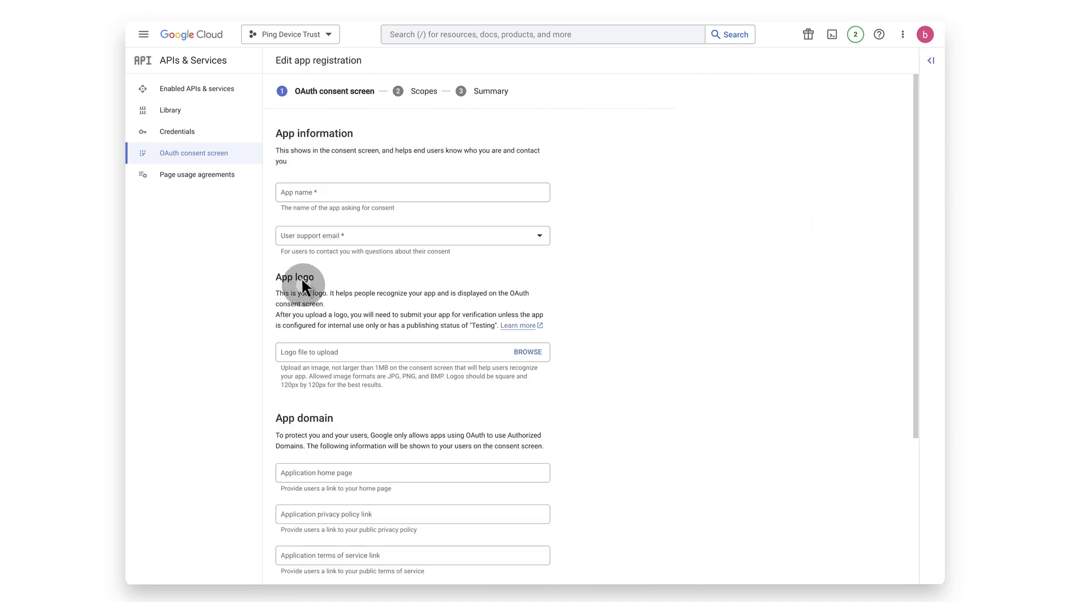
# Enter app name 'Device Trust Ping', the user support email and developer contact email, and save.
pyautogui.click(439, 193)
pyautogui.write('Device Tru')
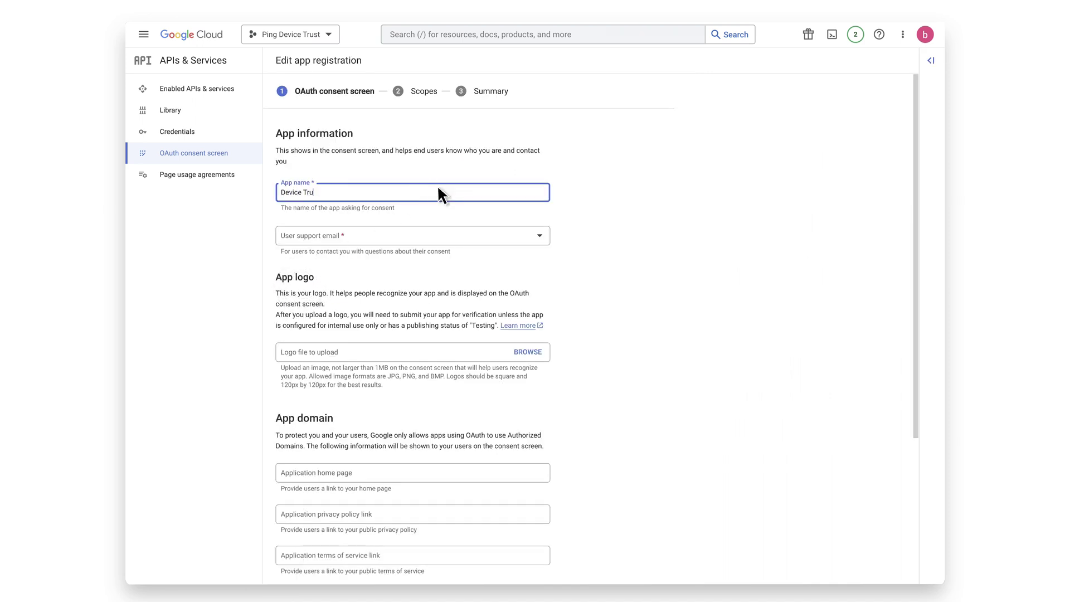
pyautogui.write('st Ping')
pyautogui.click(441, 233)
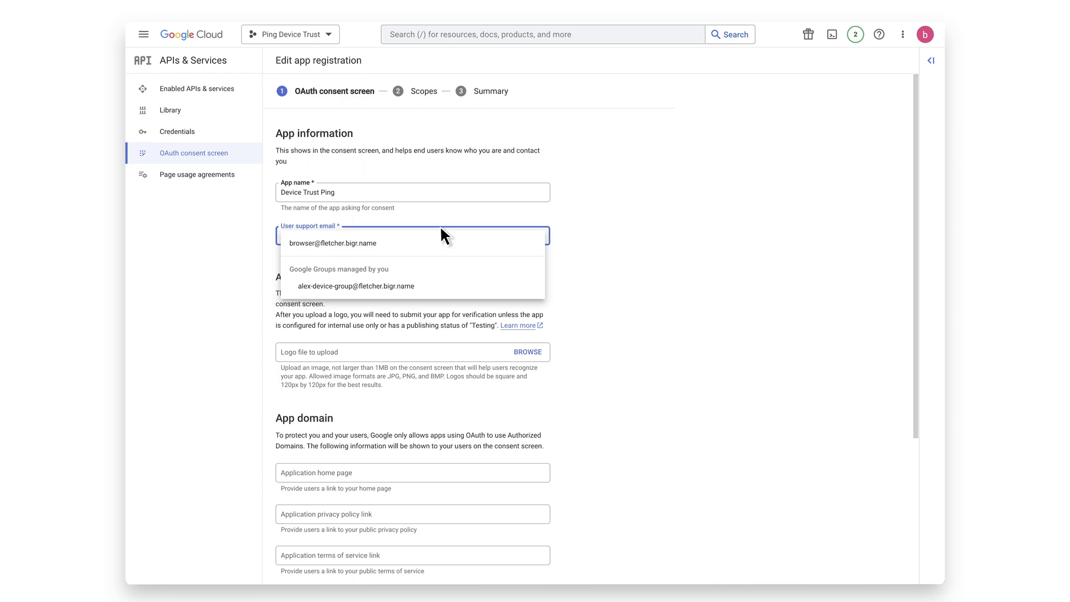
pyautogui.click(445, 243)
pyautogui.scroll(-4, 442, 239)
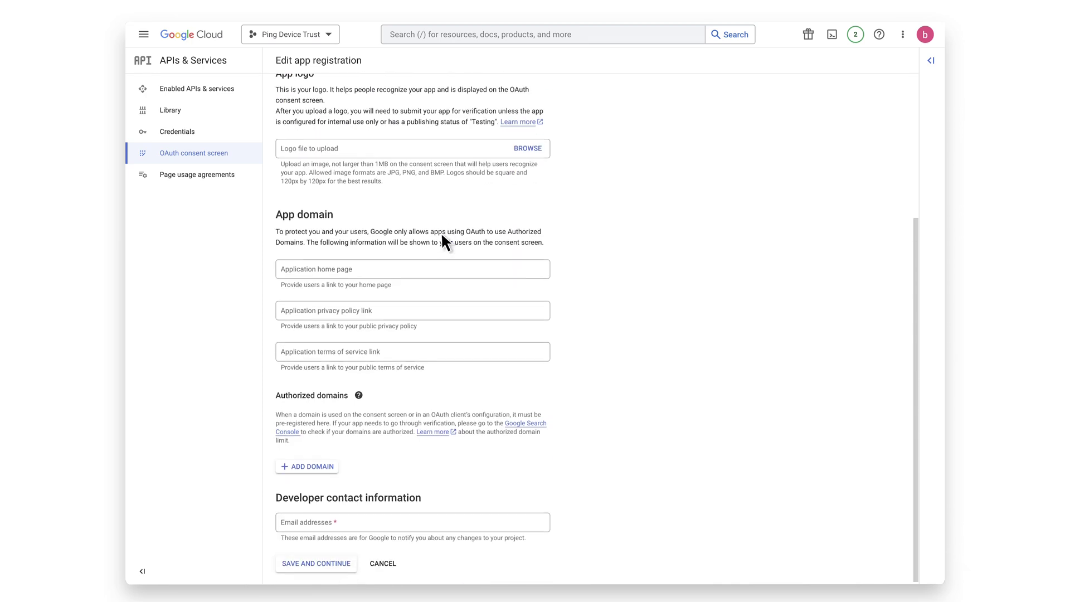
pyautogui.click(504, 513)
pyautogui.hotkey('ctrl', 'v')
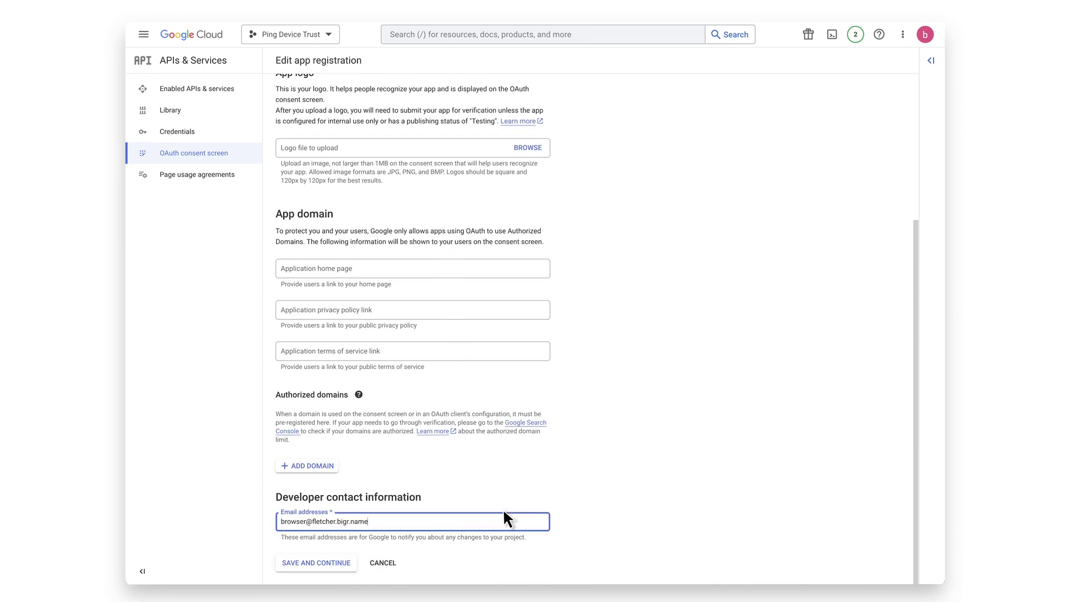
pyautogui.click(339, 562)
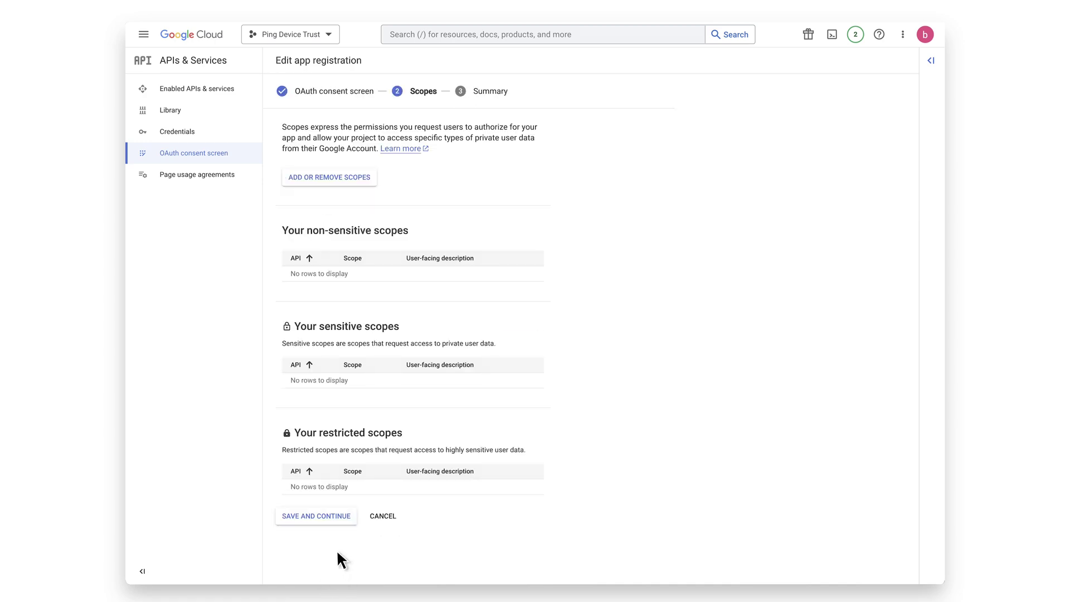
# Add the …/auth/verifiedaccess scope of the Chrome Verified Access API to the app.
pyautogui.click(348, 177)
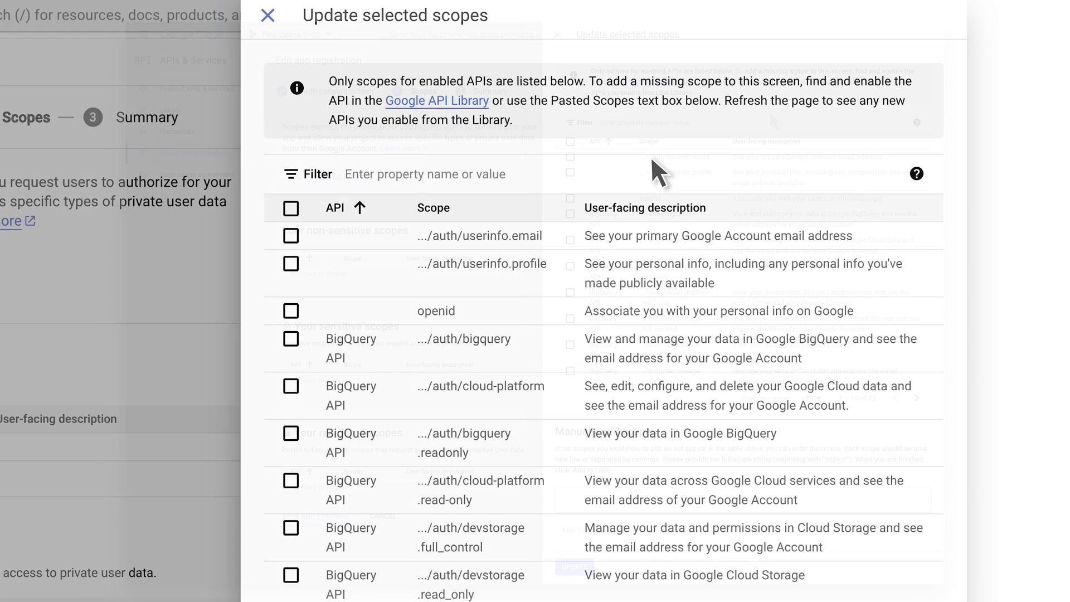
pyautogui.click(770, 118)
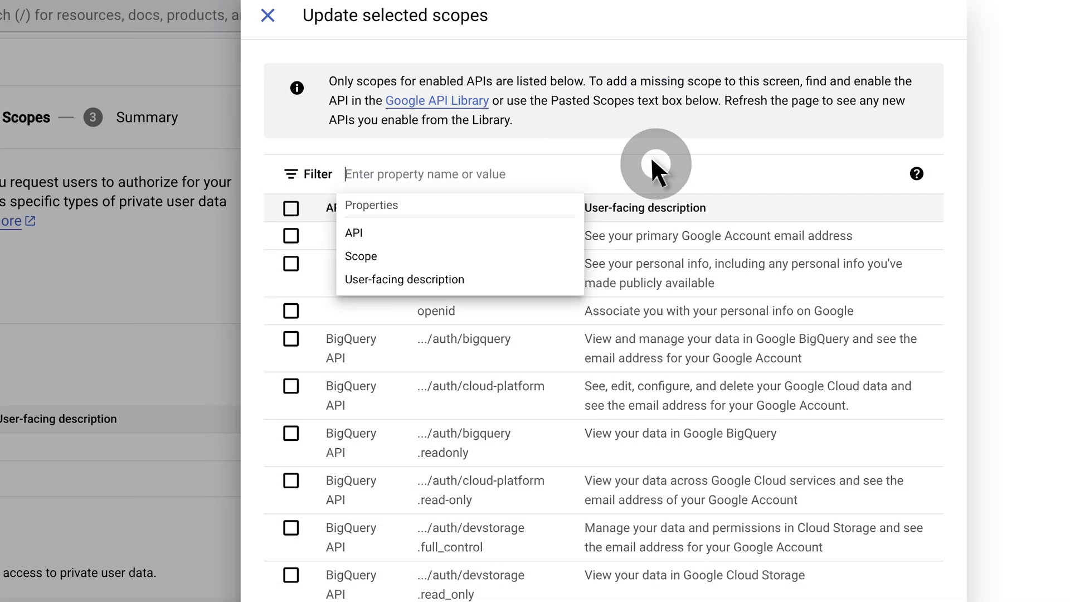
pyautogui.write('www.google')
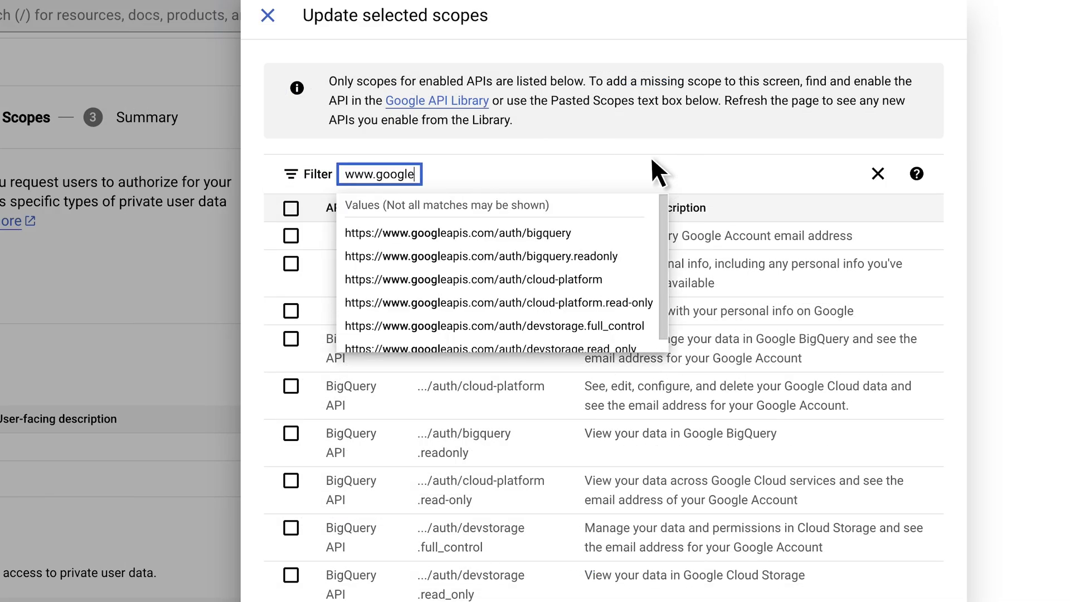
pyautogui.write('apis.com/auth/veri')
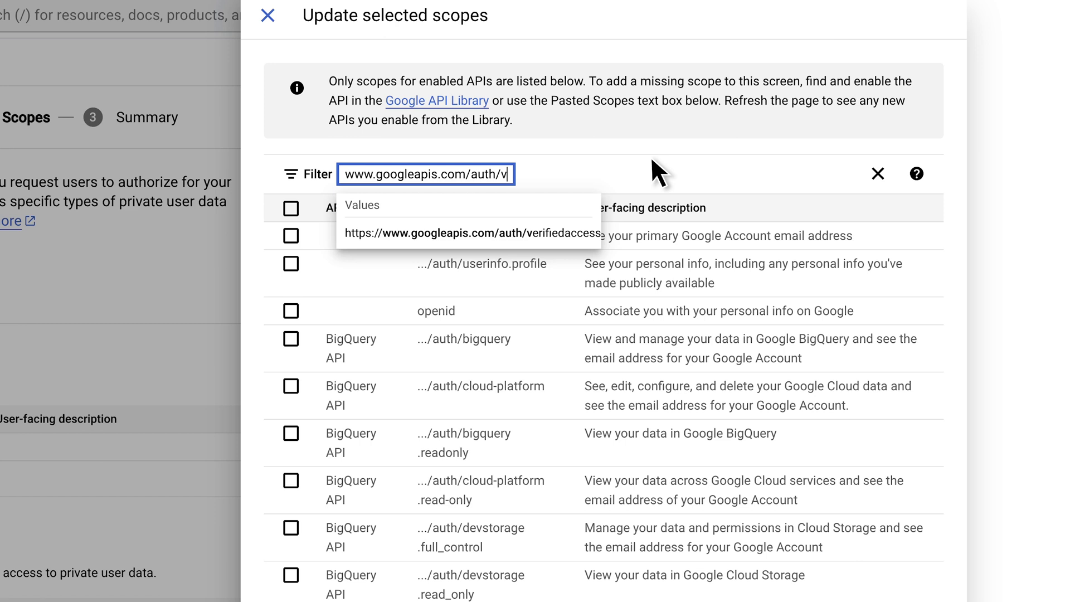
pyautogui.click(546, 233)
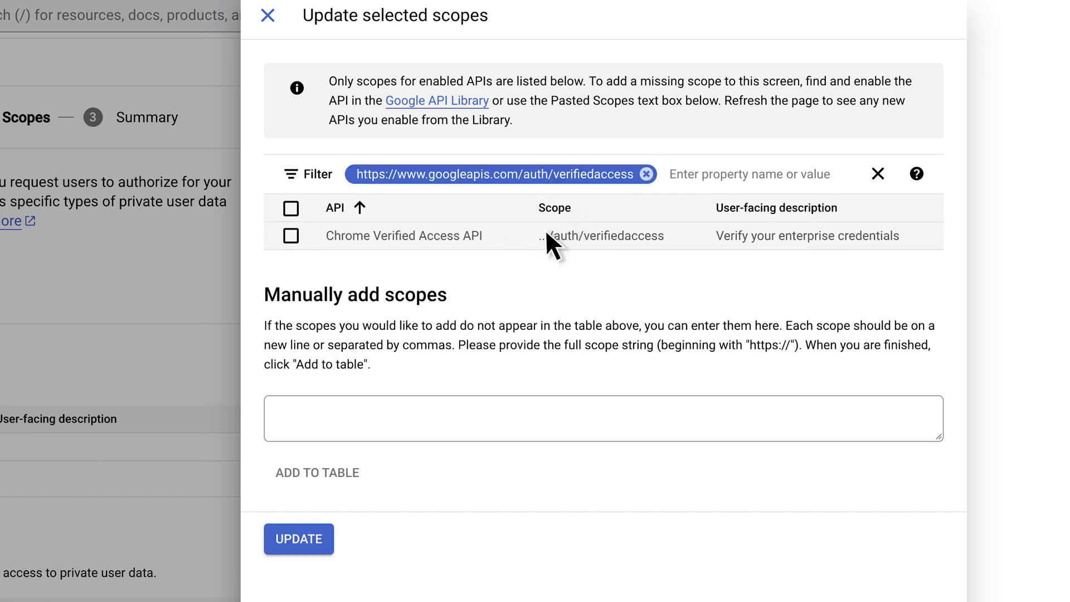
pyautogui.click(291, 236)
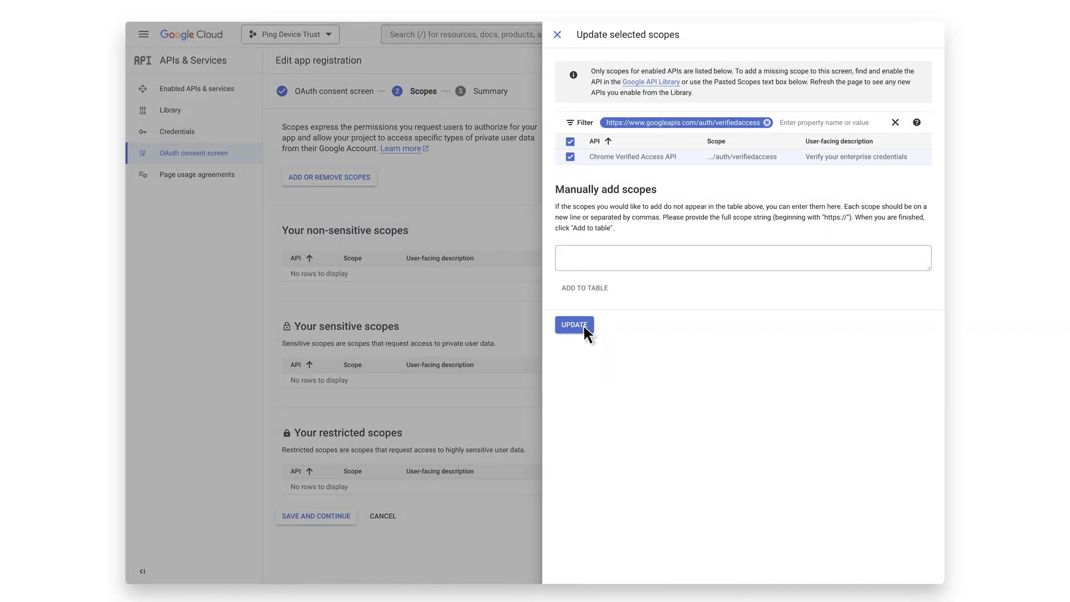
pyautogui.click(584, 327)
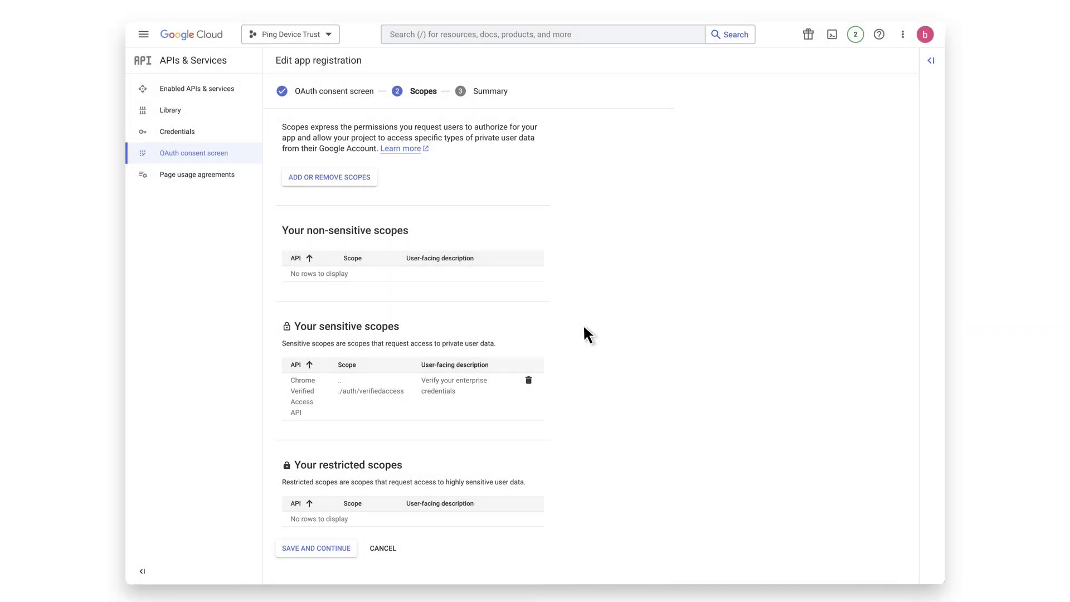
# Create a new API key from the project's Credentials page.
pyautogui.click(227, 131)
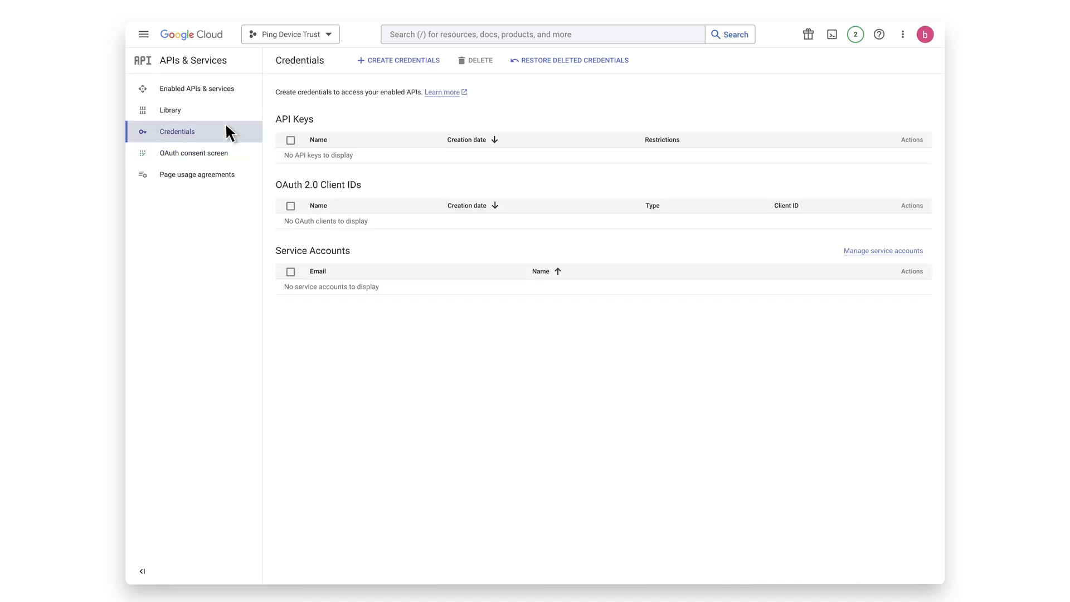
pyautogui.click(421, 62)
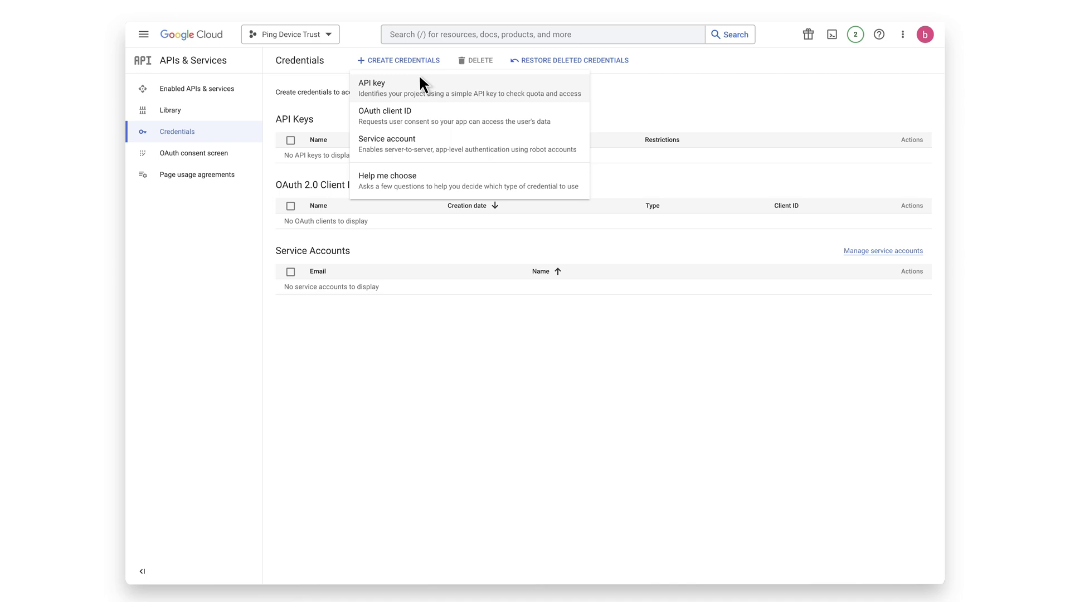
pyautogui.click(421, 83)
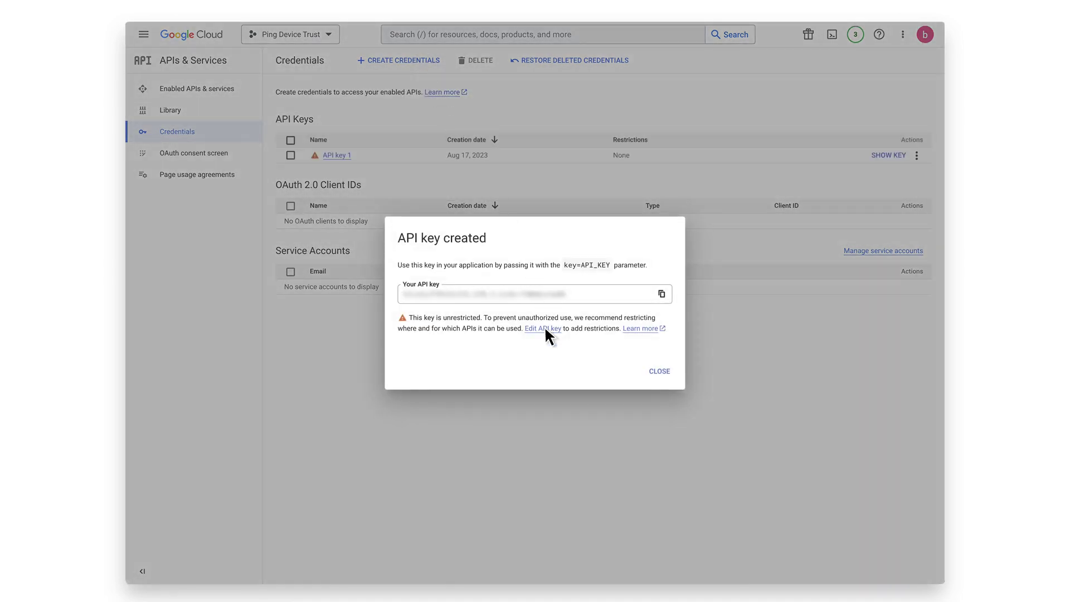
# Restrict API key 1 to only the Chrome Verified Access API and save it.
pyautogui.click(545, 328)
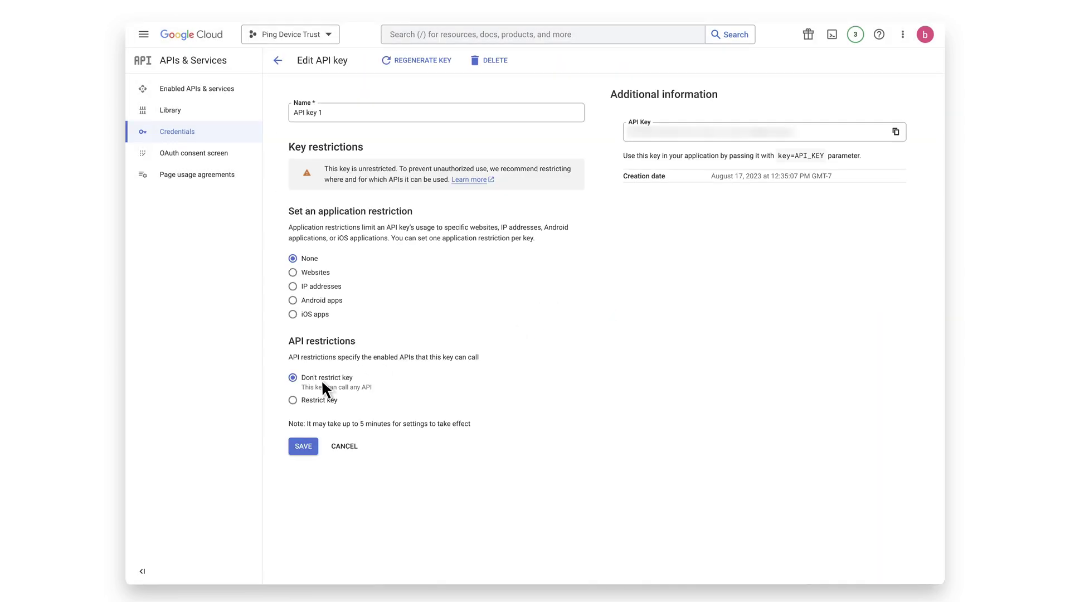
pyautogui.click(293, 400)
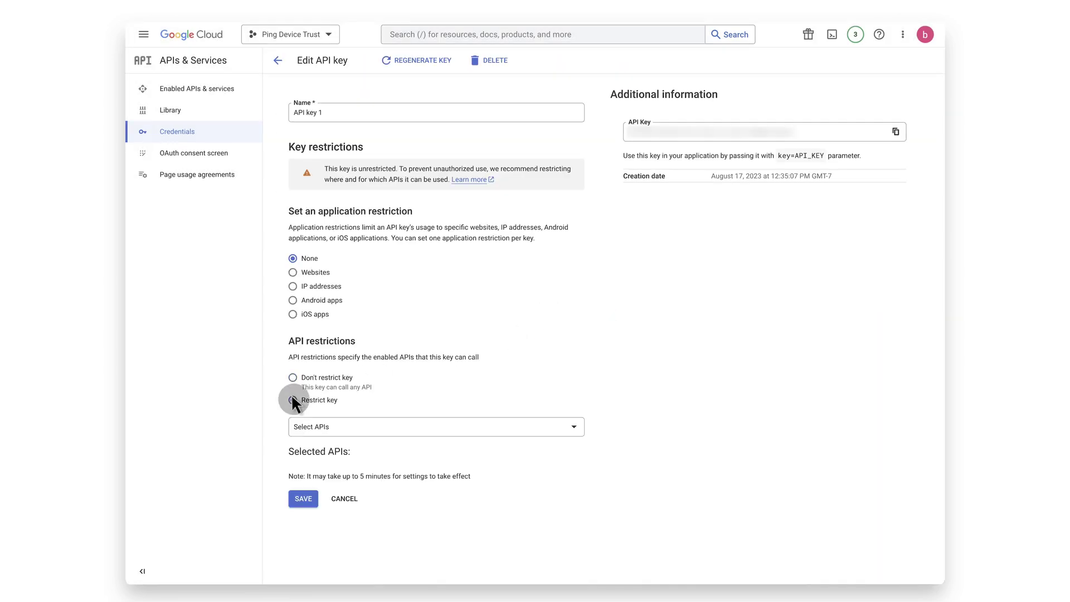
pyautogui.click(407, 425)
pyautogui.write('verifie')
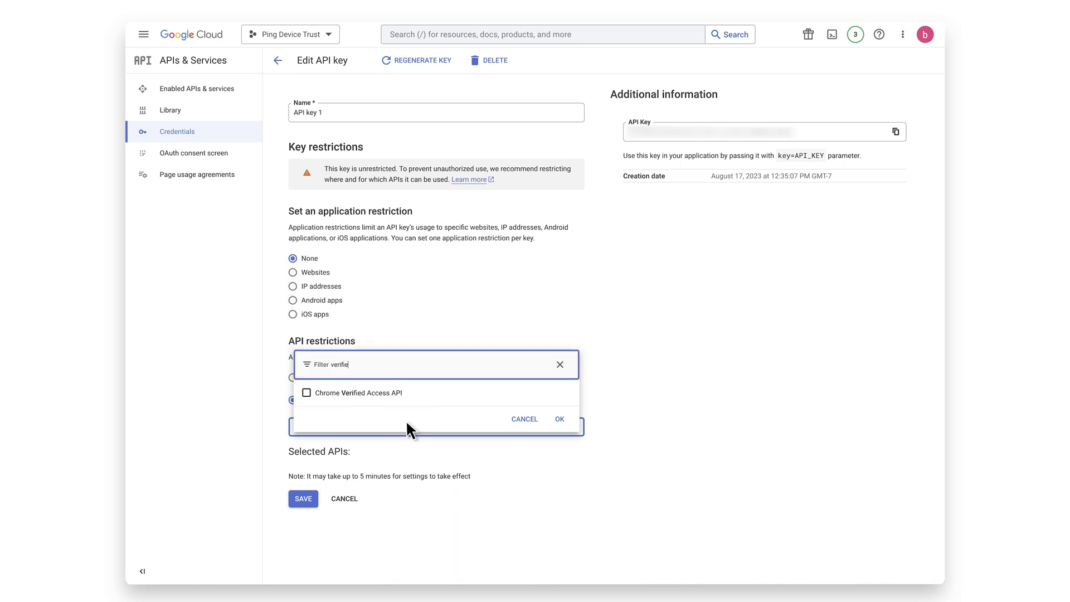
pyautogui.write('d')
pyautogui.click(428, 385)
pyautogui.click(557, 418)
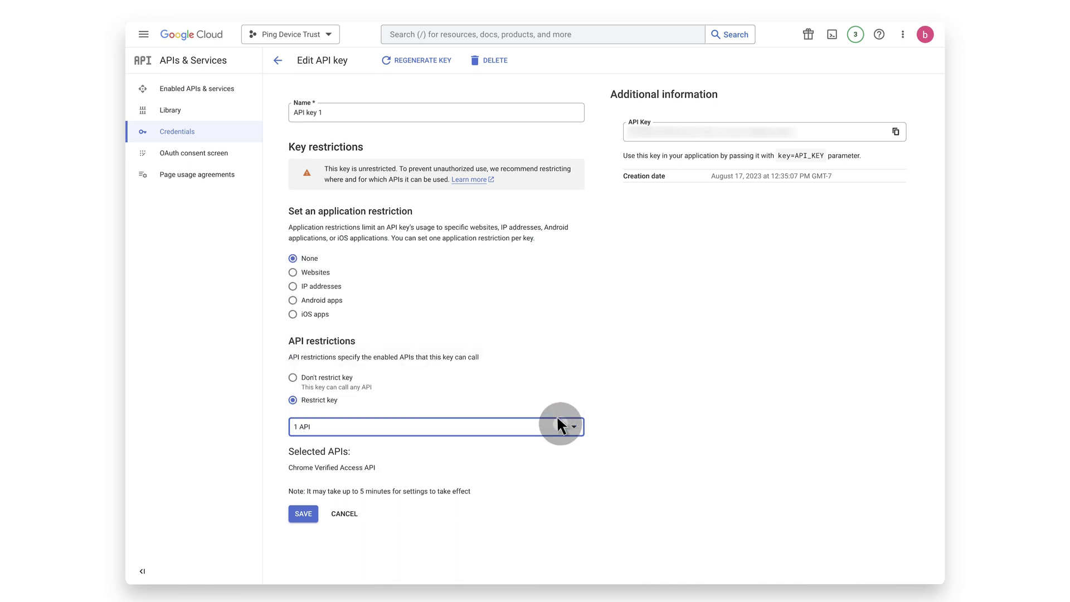
pyautogui.click(304, 510)
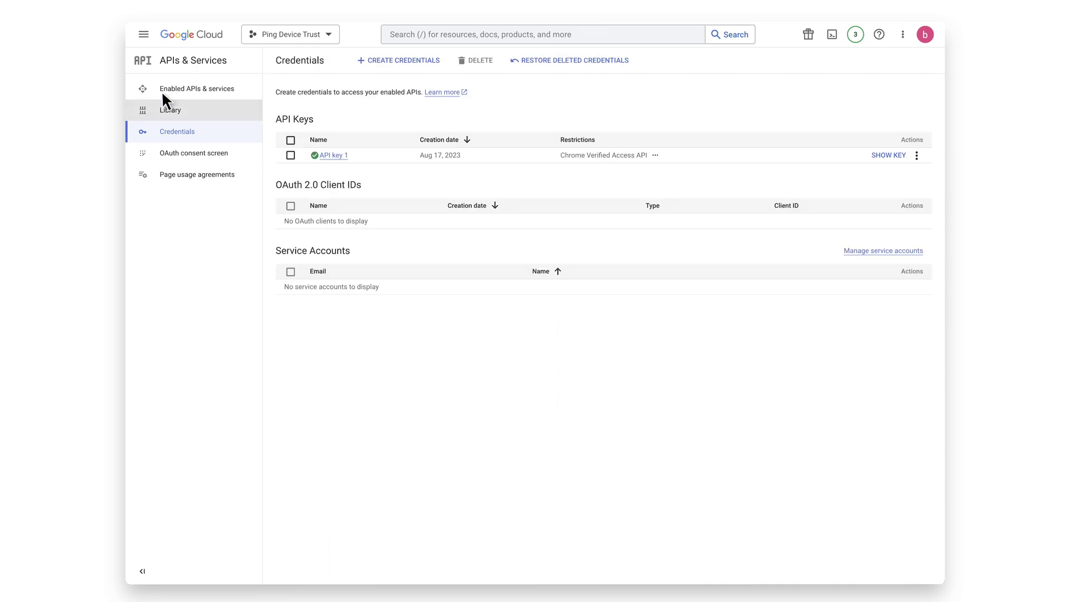
# Under IAM & Admin > Service Accounts, create a service account named 'Device Trust Ping'.
pyautogui.click(146, 35)
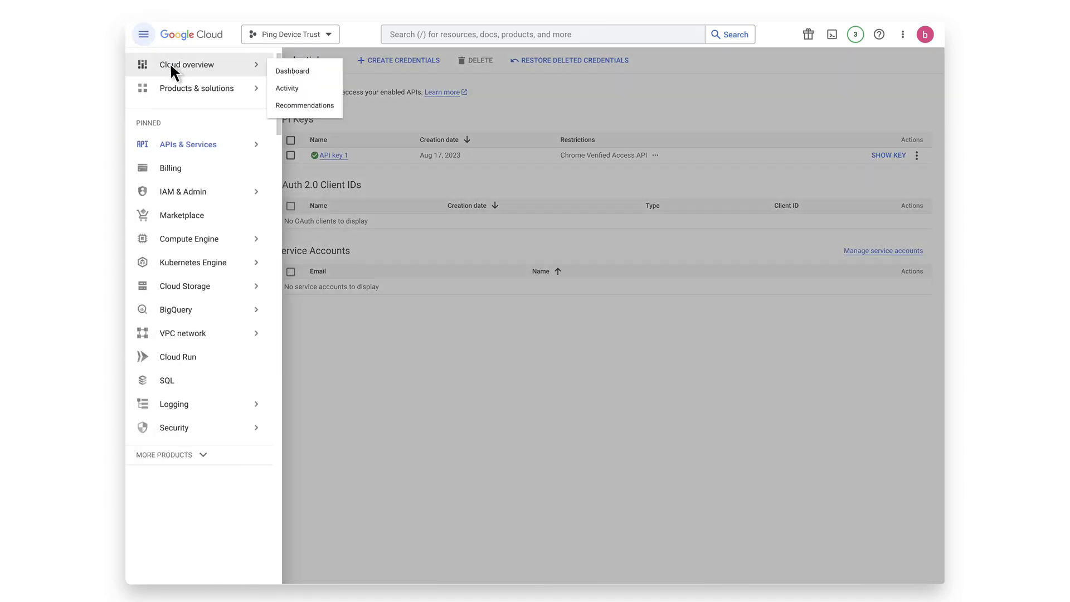
pyautogui.moveTo(236, 183)
pyautogui.click(346, 282)
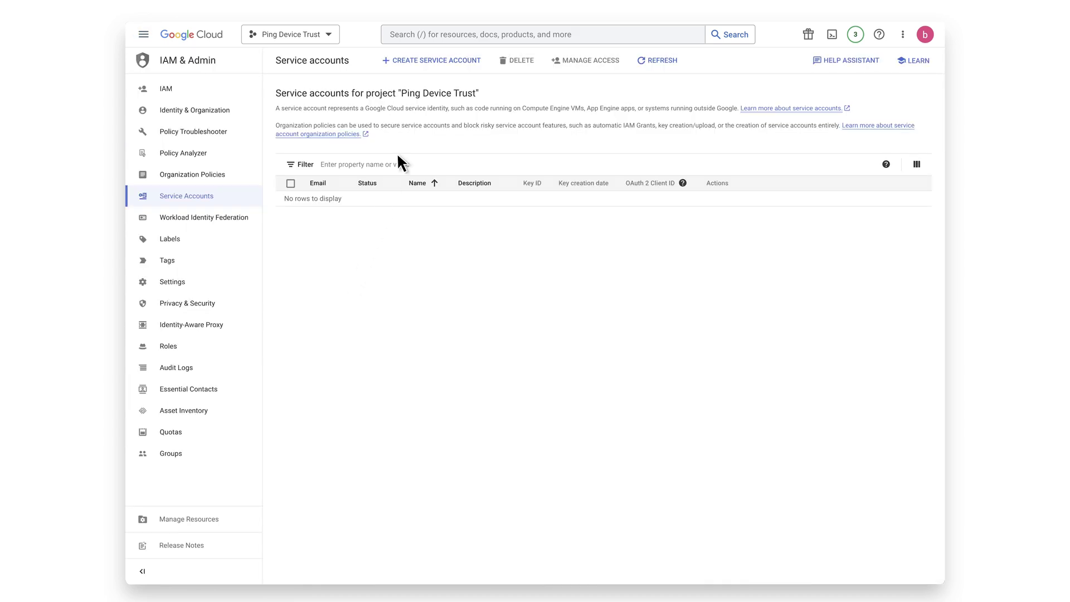
pyautogui.click(464, 59)
pyautogui.click(483, 113)
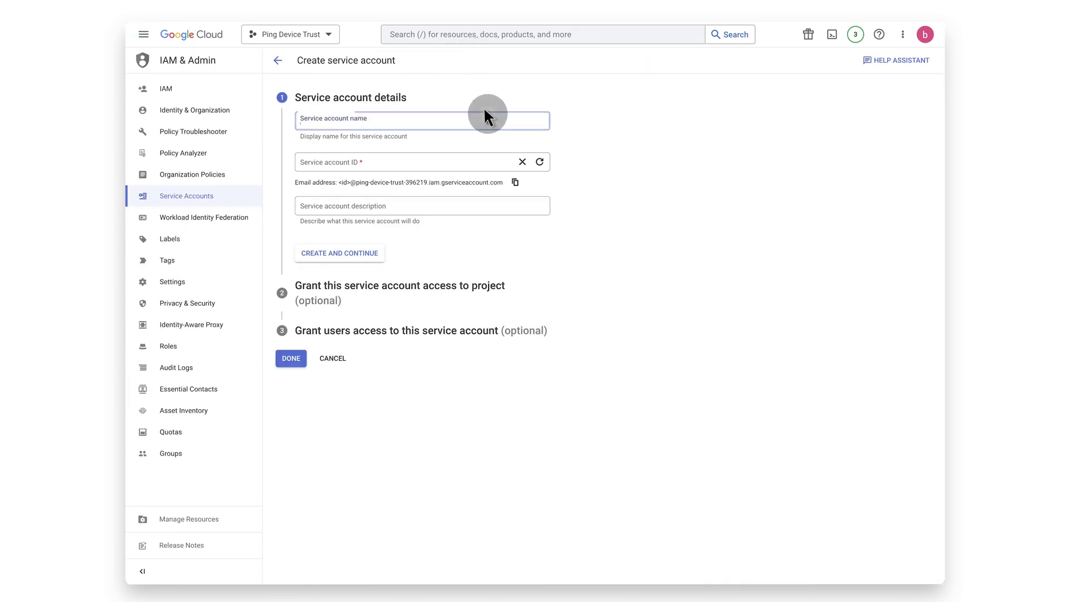
pyautogui.write('Device Trust Ping')
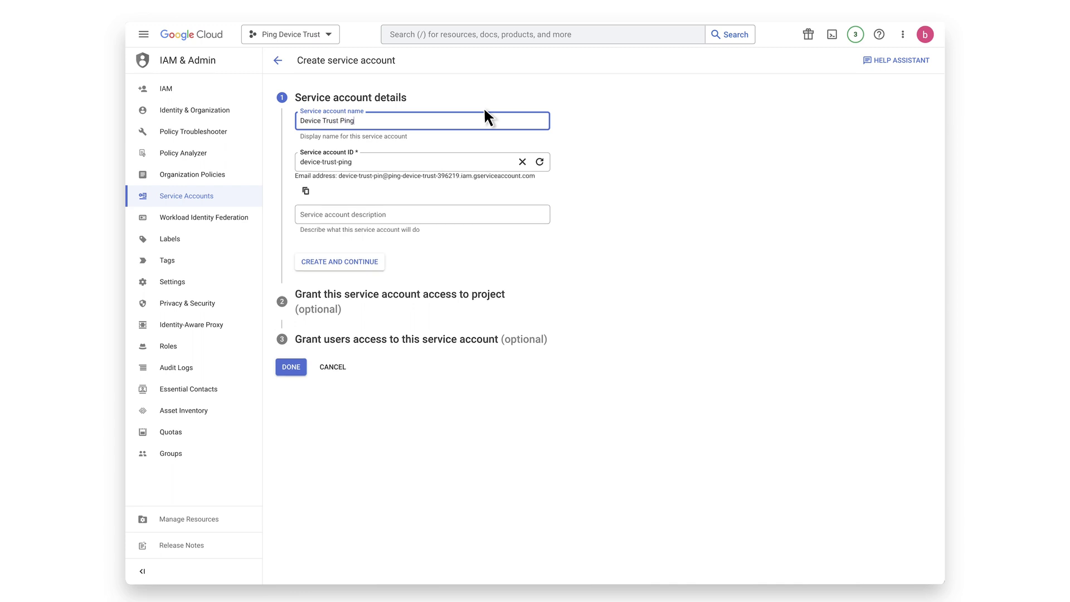
pyautogui.click(348, 264)
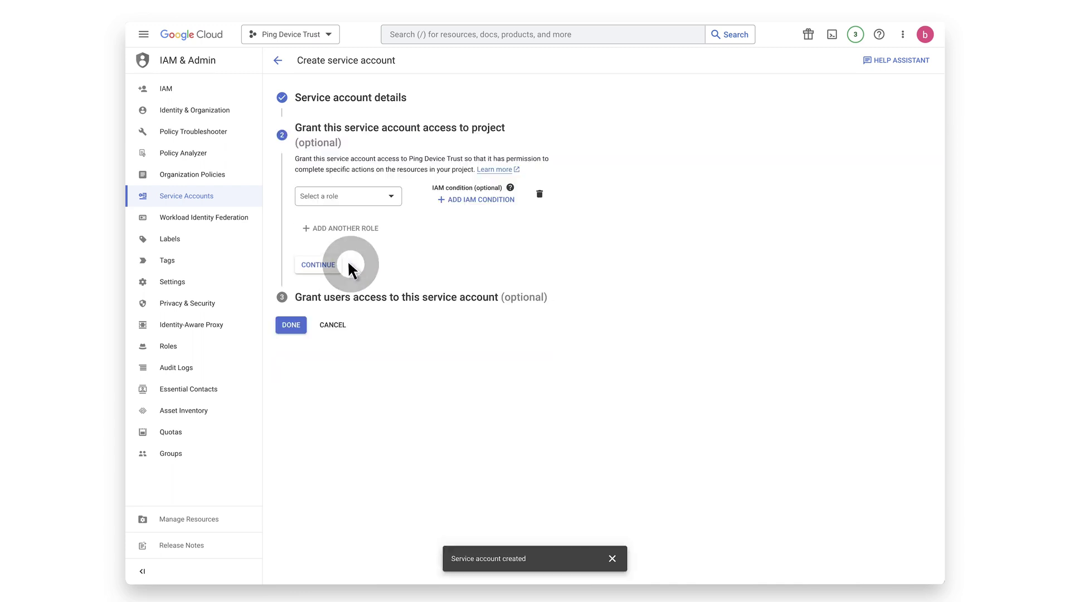
pyautogui.click(296, 326)
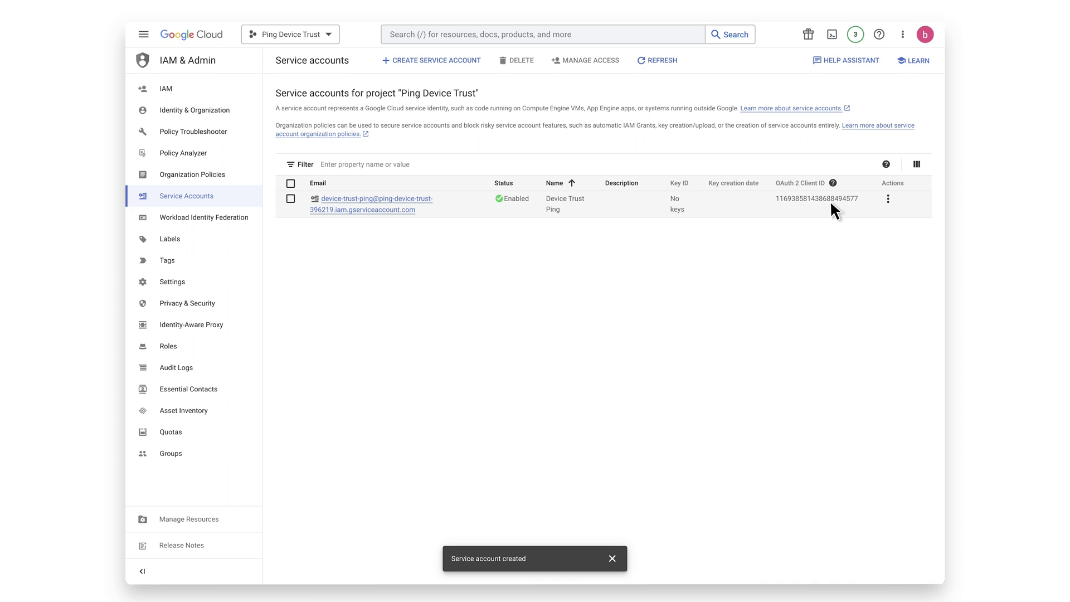
pyautogui.click(888, 199)
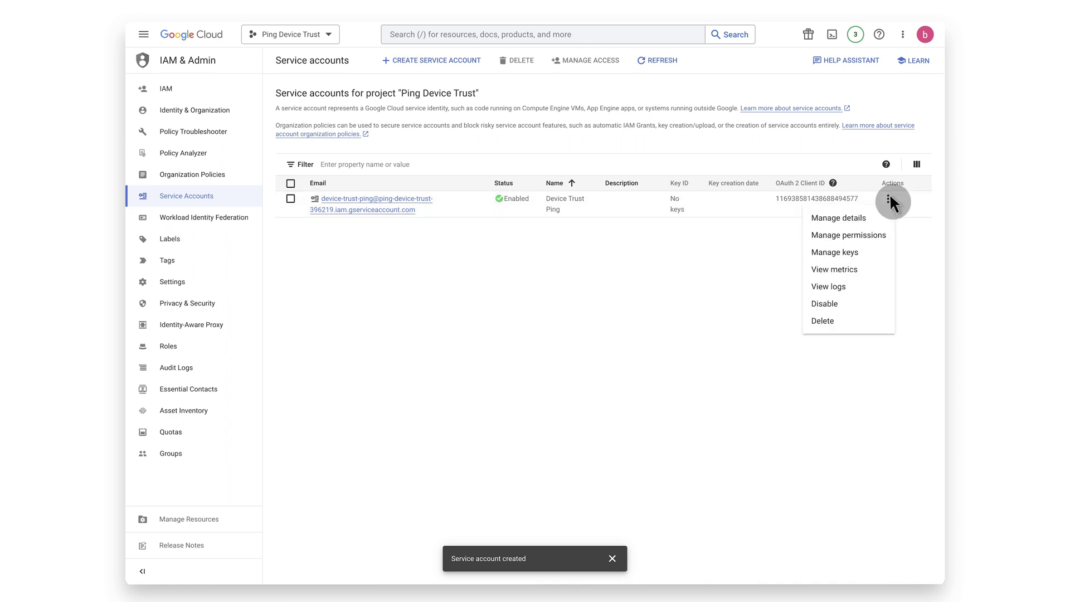
# Through Manage keys, create a new JSON key for Device Trust Ping and download it.
pyautogui.click(875, 246)
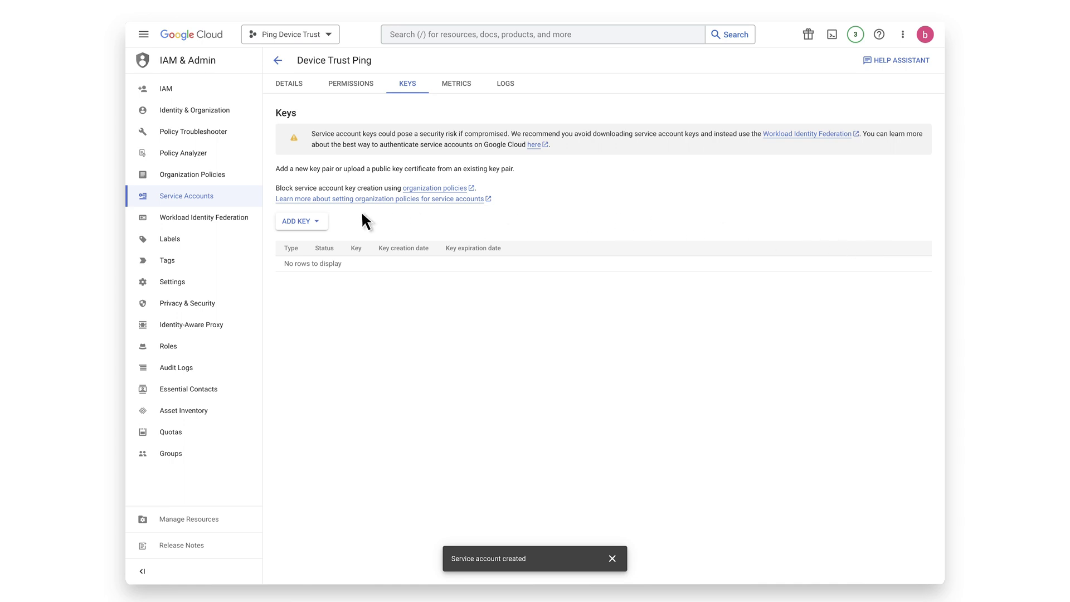
pyautogui.click(316, 220)
pyautogui.click(345, 239)
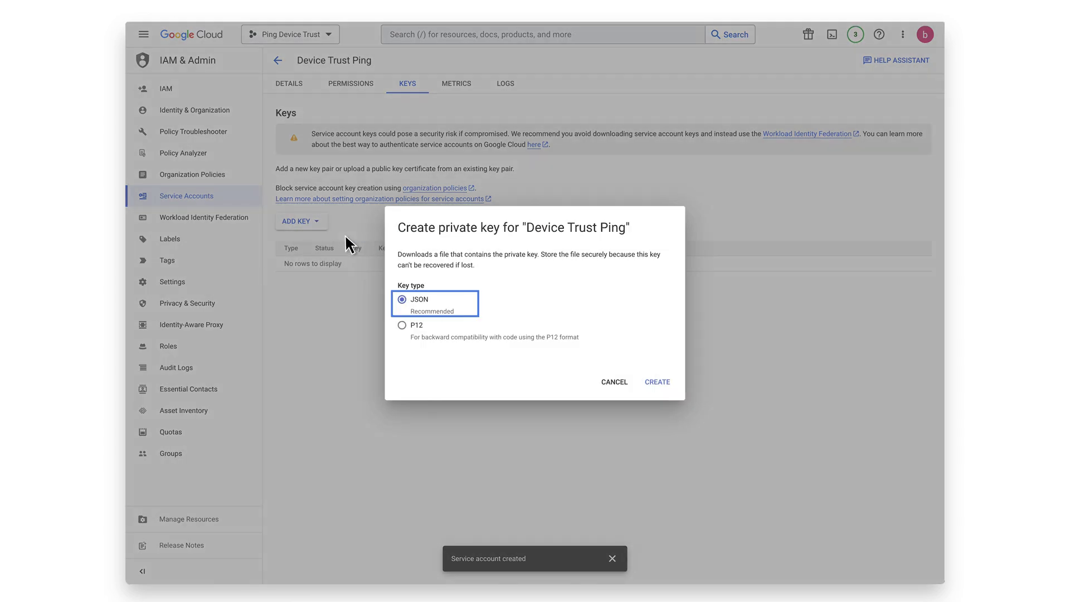
pyautogui.click(659, 385)
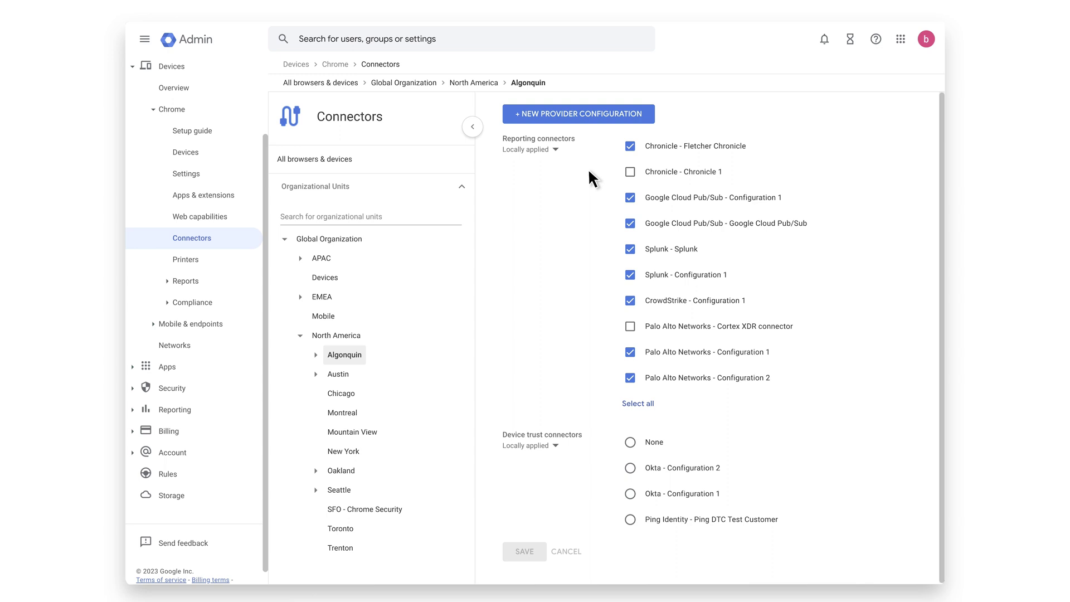
# Start a new provider configuration for a Ping Identity device trust connector.
pyautogui.click(635, 115)
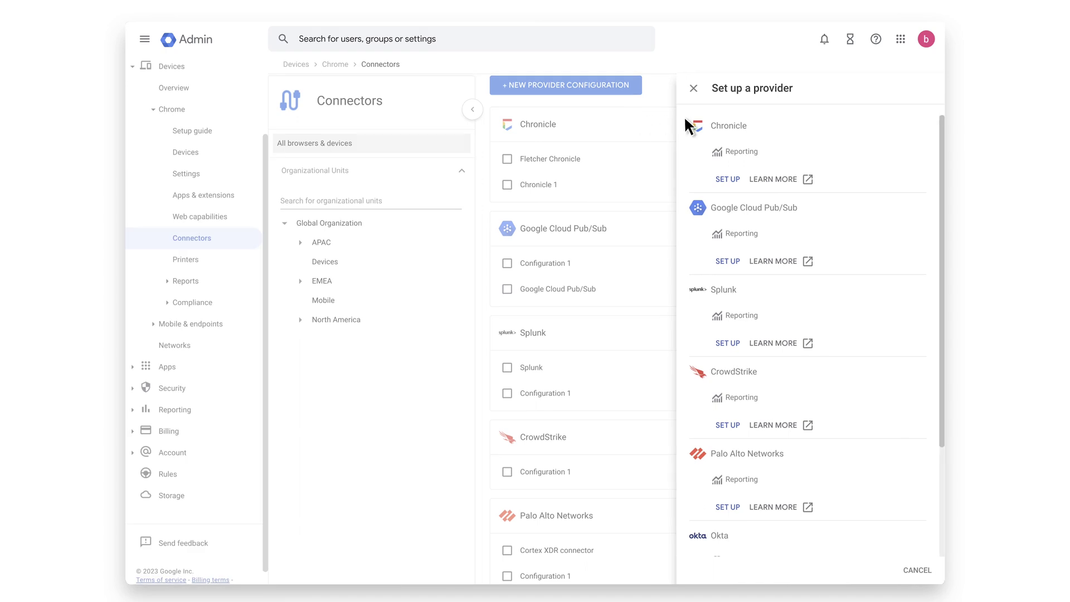
pyautogui.moveTo(941, 172); pyautogui.dragTo(941, 287)
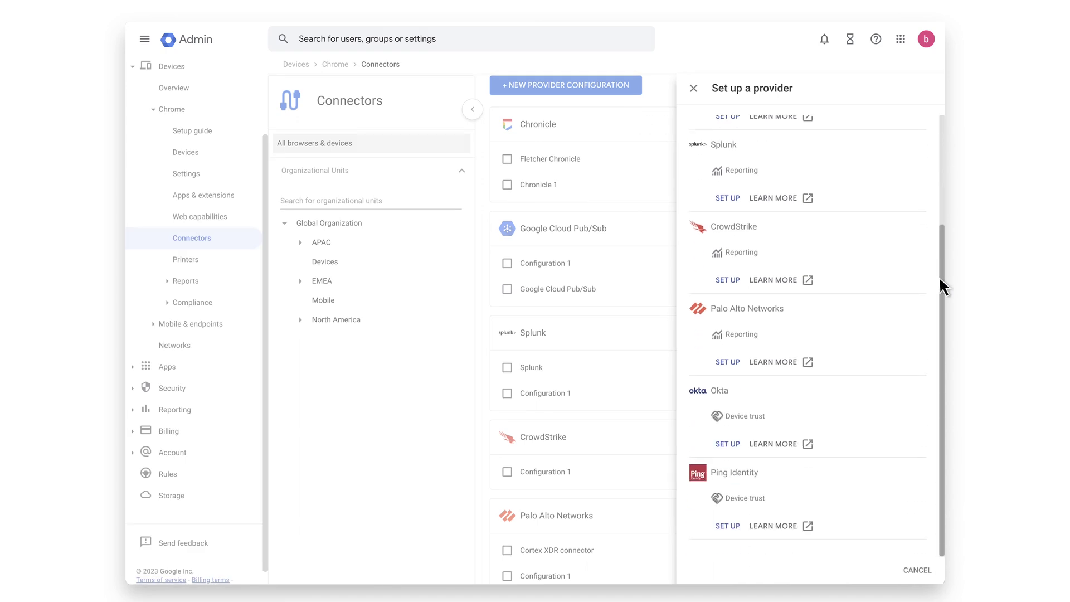
pyautogui.click(727, 525)
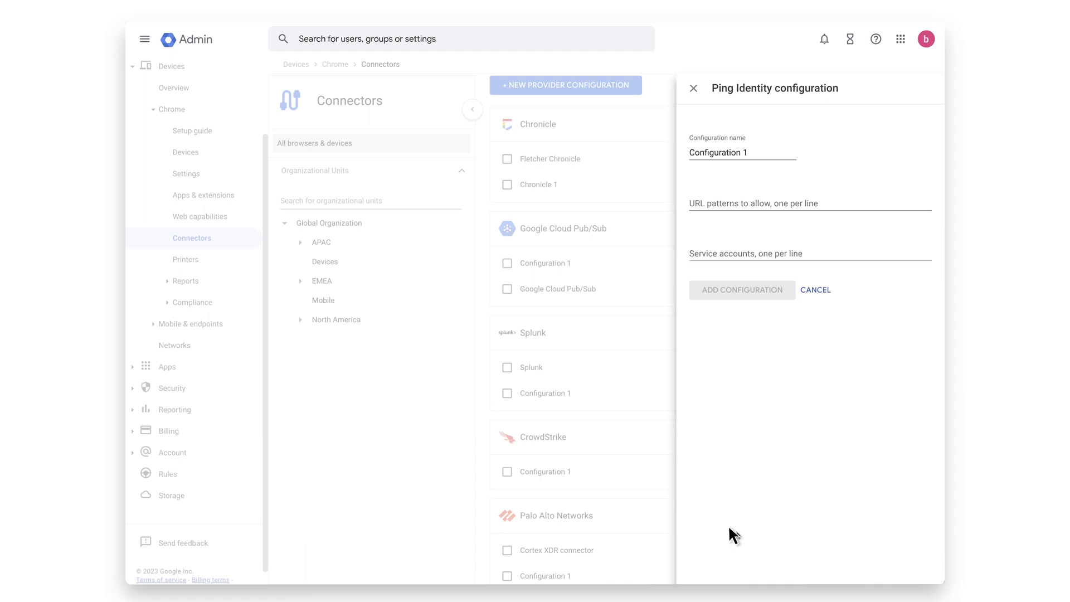
# Name it 'Ping Device Trust', paste the Ping URL pattern and service account, and add it.
pyautogui.tripleClick(781, 146)
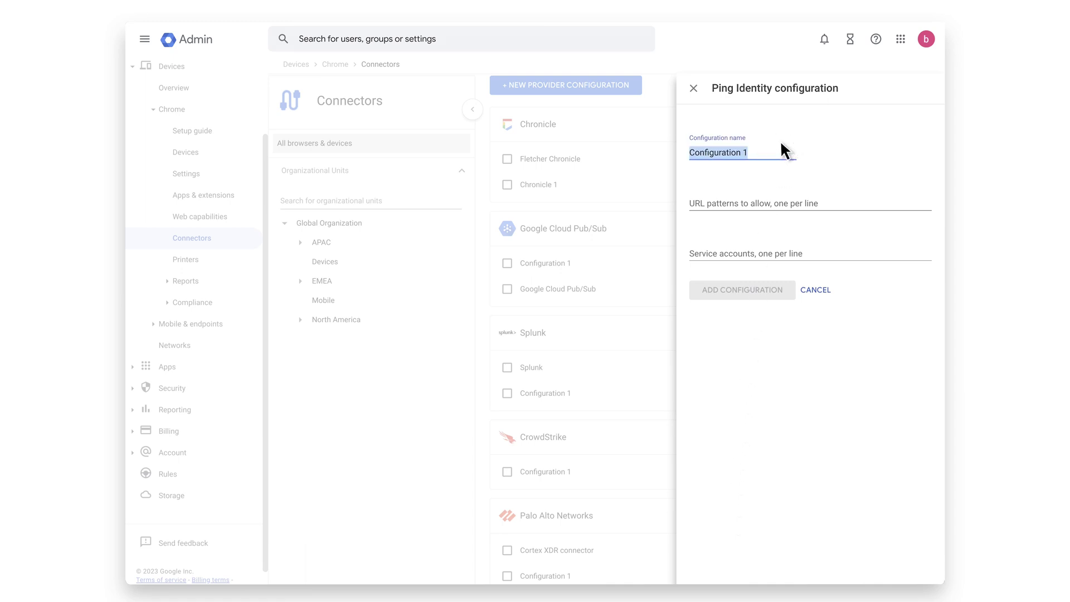
pyautogui.write('Ping Device Trust')
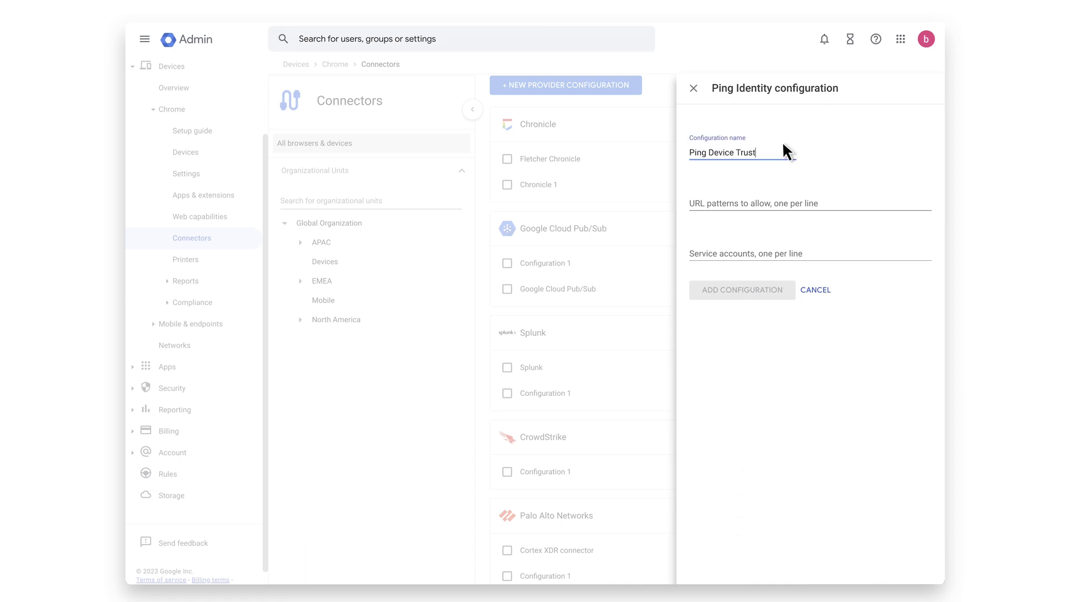
pyautogui.click(847, 192)
pyautogui.write('https://auth.ping.com/customer=1234')
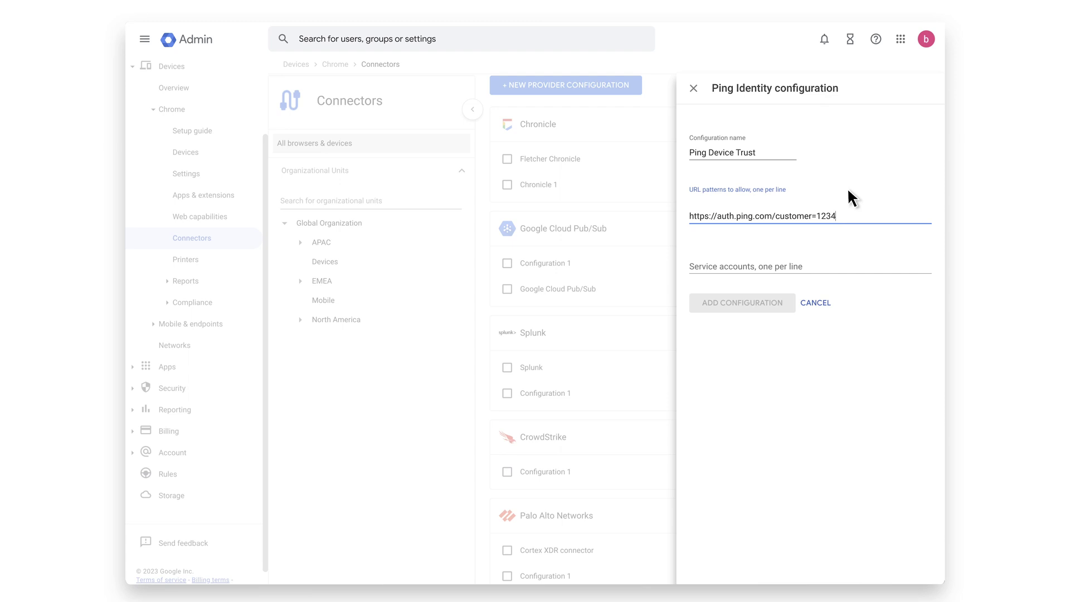
pyautogui.click(868, 254)
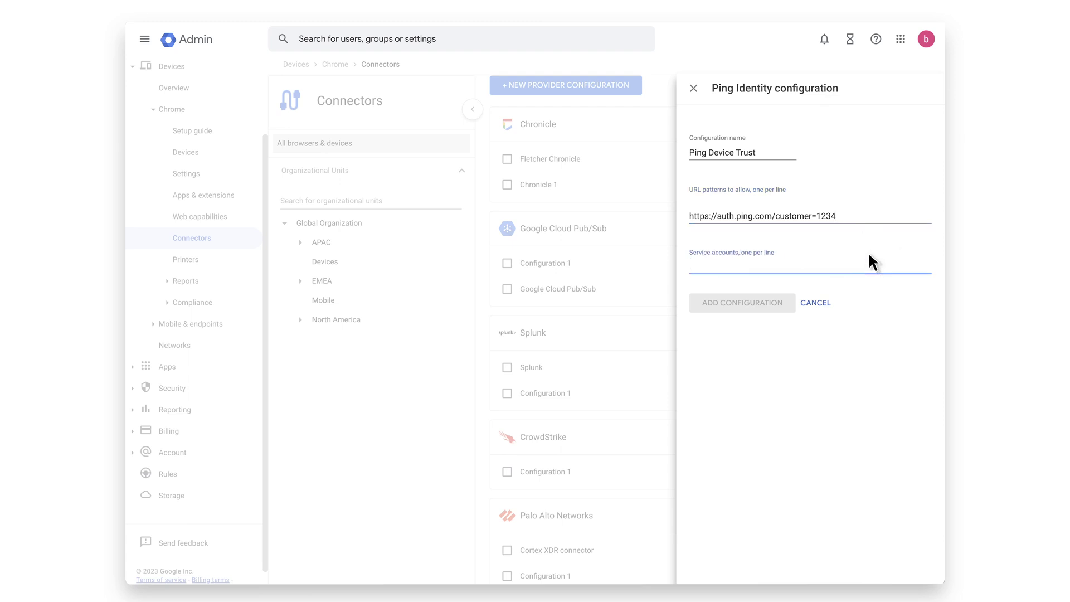
pyautogui.hotkey('ctrl', 'v')
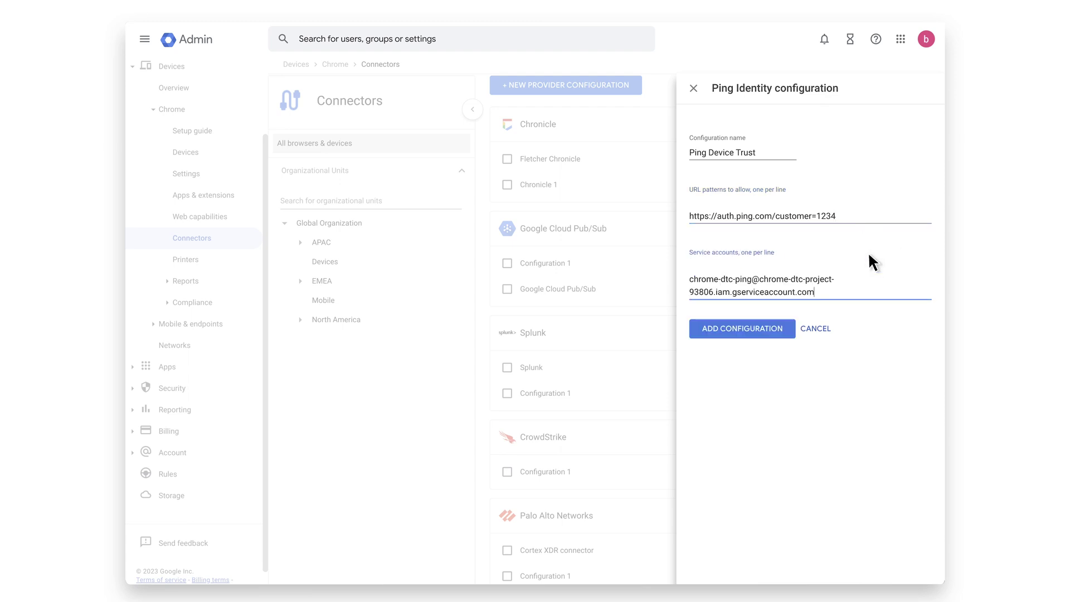
pyautogui.click(778, 330)
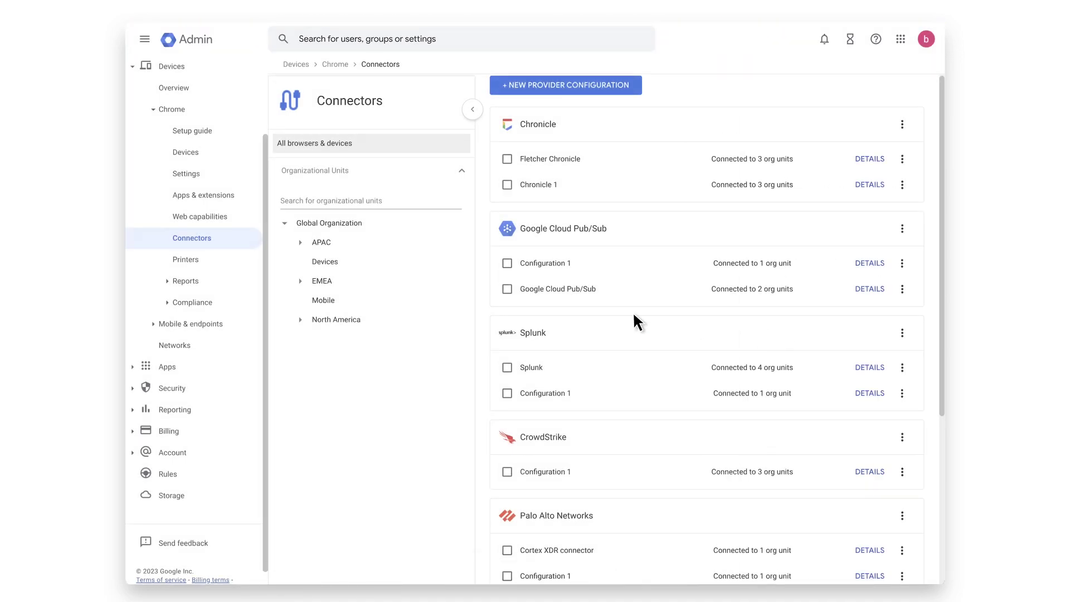
# For Algonquin under North America, select the Ping Identity - Ping Device Trust connector and save.
pyautogui.click(301, 320)
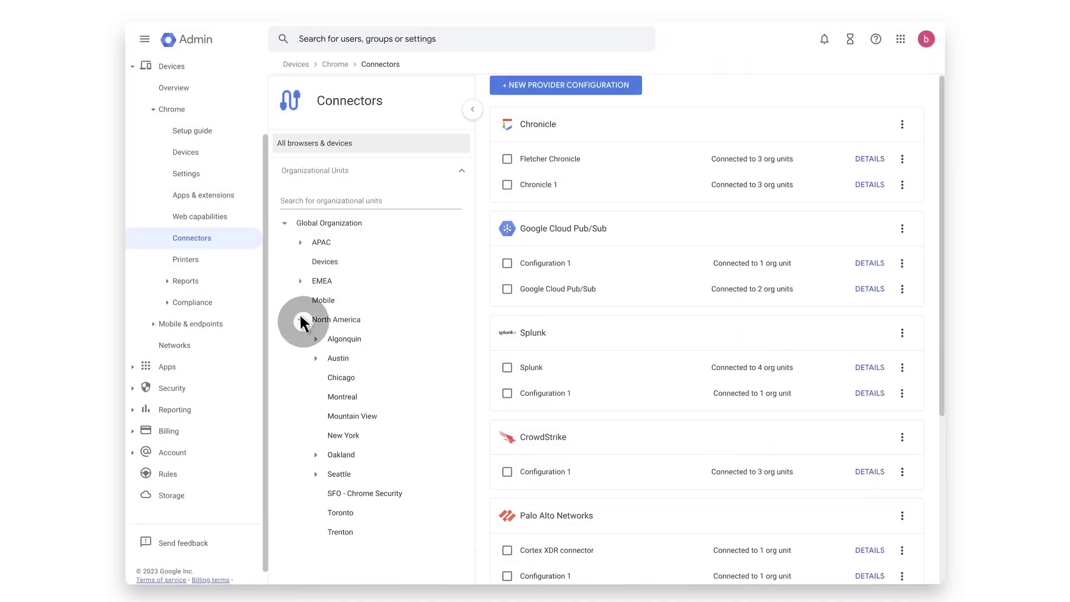
pyautogui.click(342, 339)
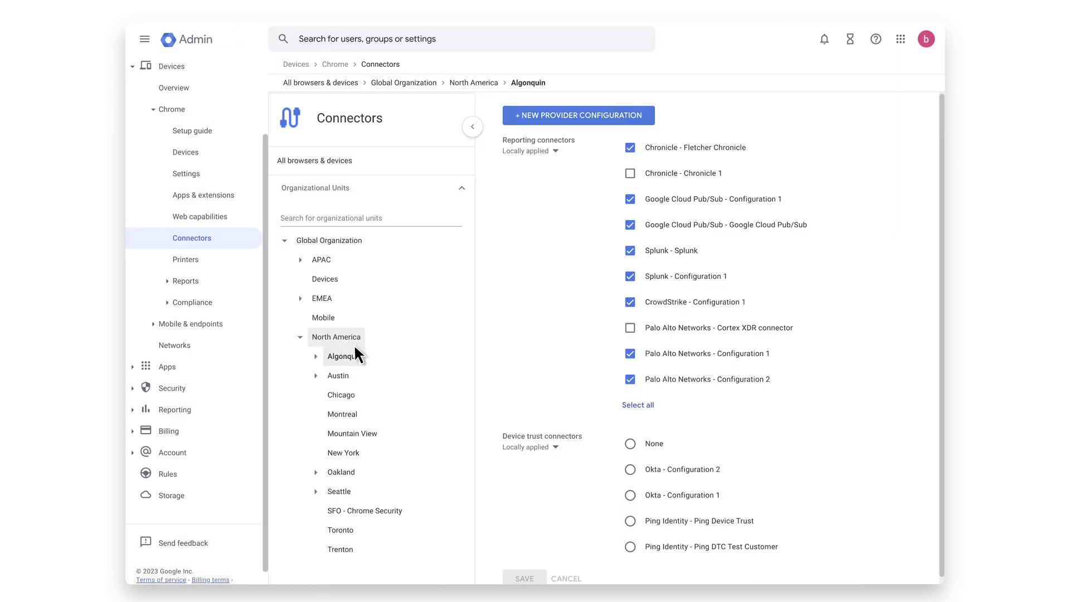
pyautogui.click(629, 520)
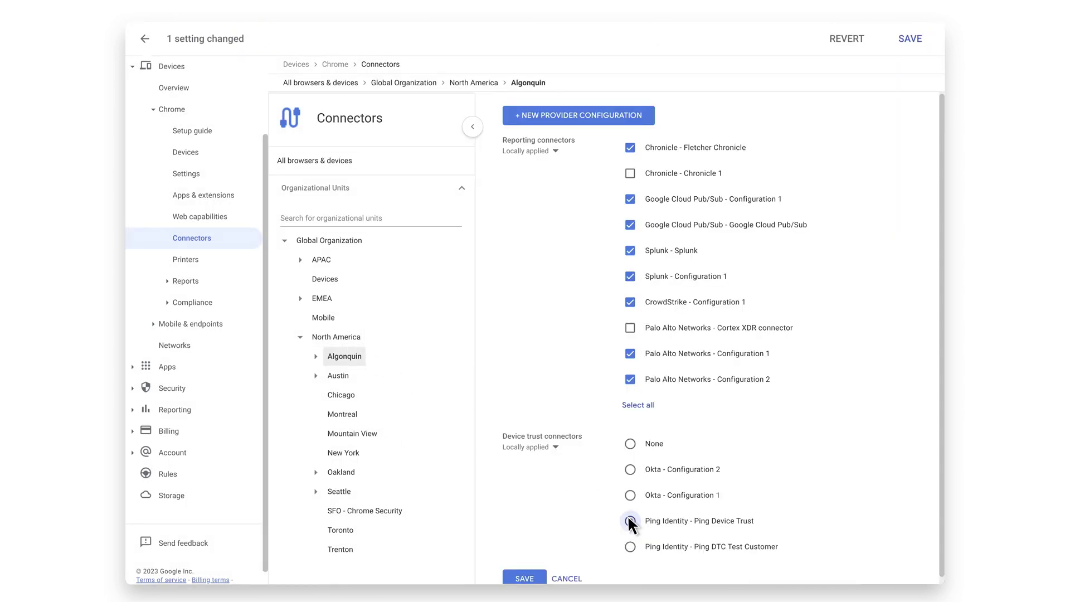
pyautogui.click(910, 39)
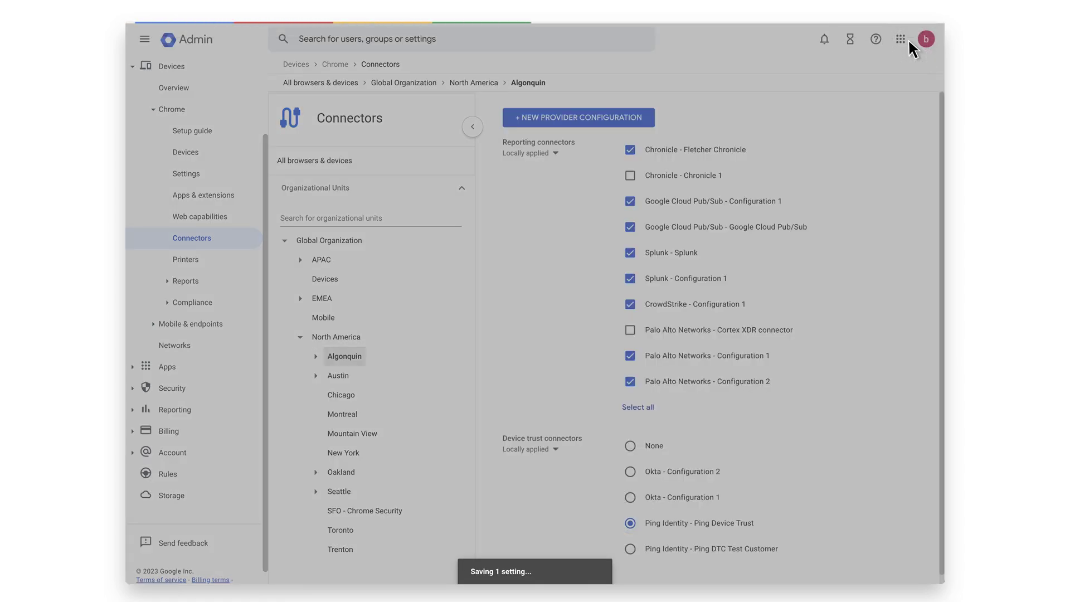